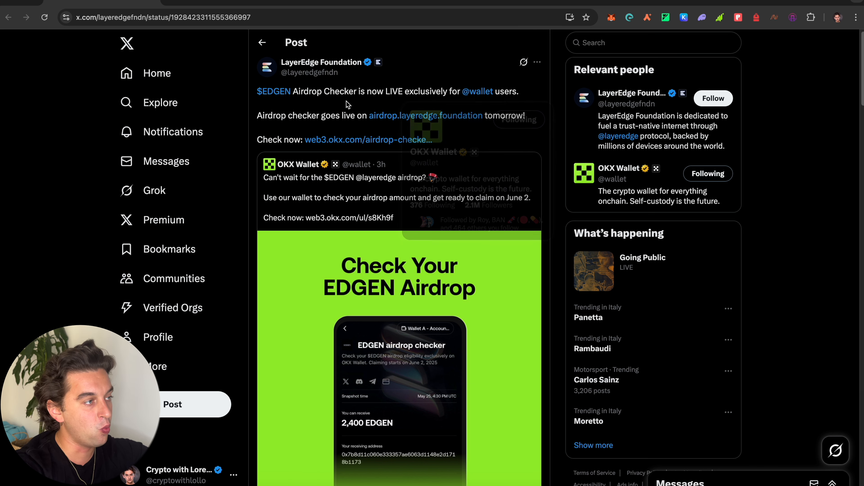
- Read LayerEdge Foundation's post about the $EDGEN airdrop checker, highlighting the line on when it goes live
left_click_drag(302, 115, 355, 116)
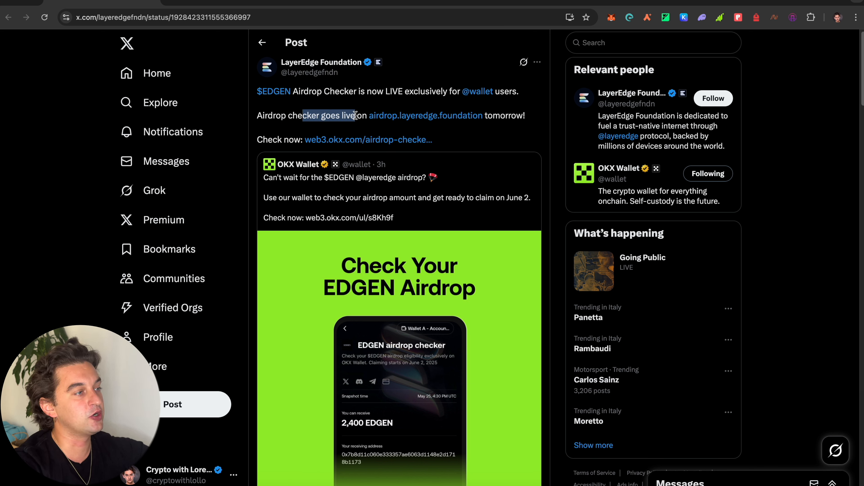
left_click(355, 115)
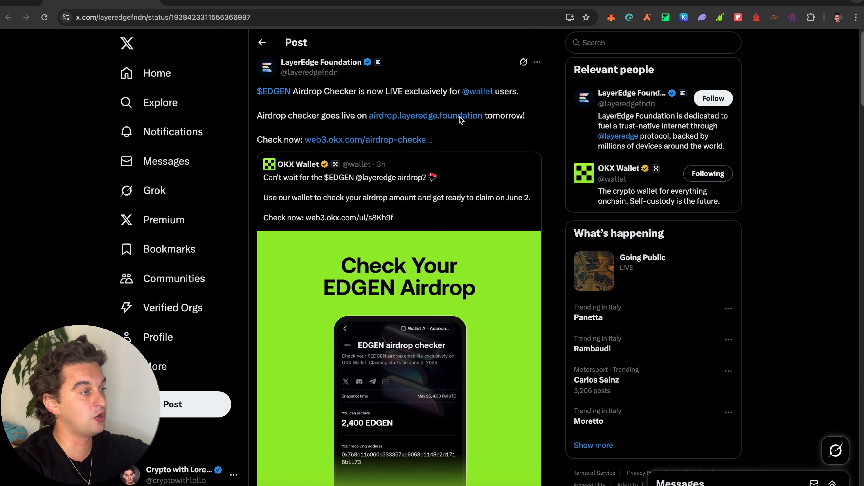
scroll(433, 192, "down", 5)
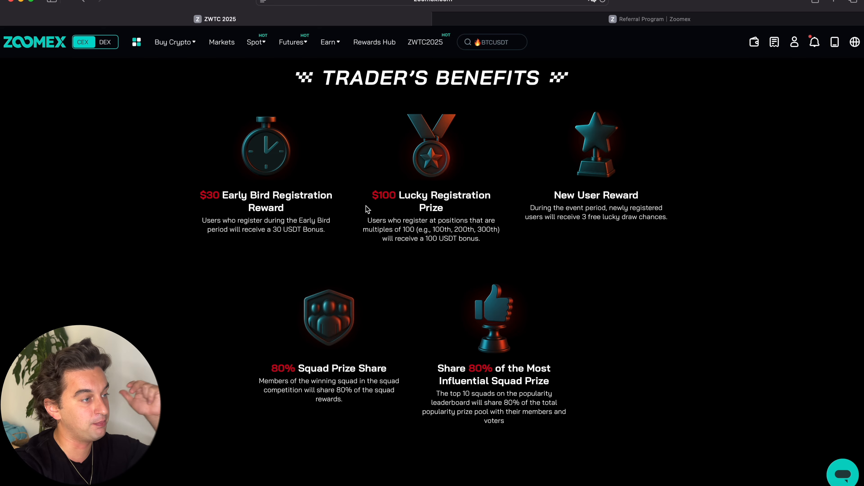
- Look through the Zoomex World Trading Championship 2025 page, from the squad leader registration countdown to the Trader's Benefits
scroll(595, 218, "up", 15)
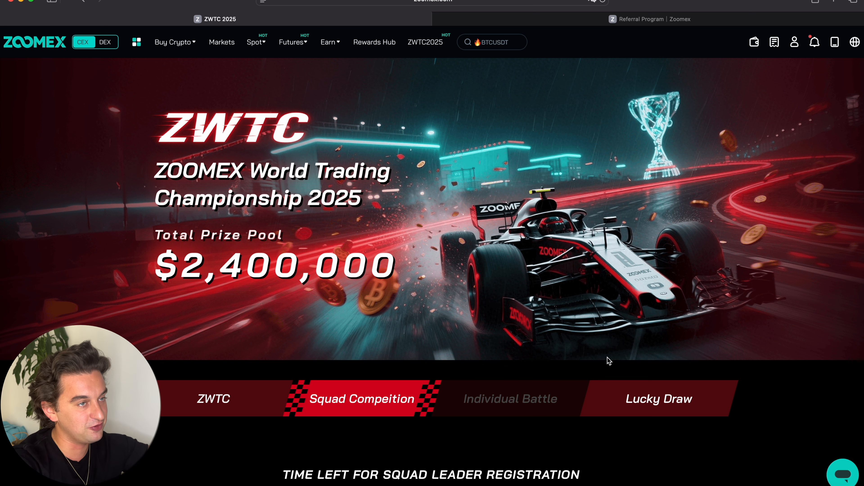
scroll(402, 258, "down", 4)
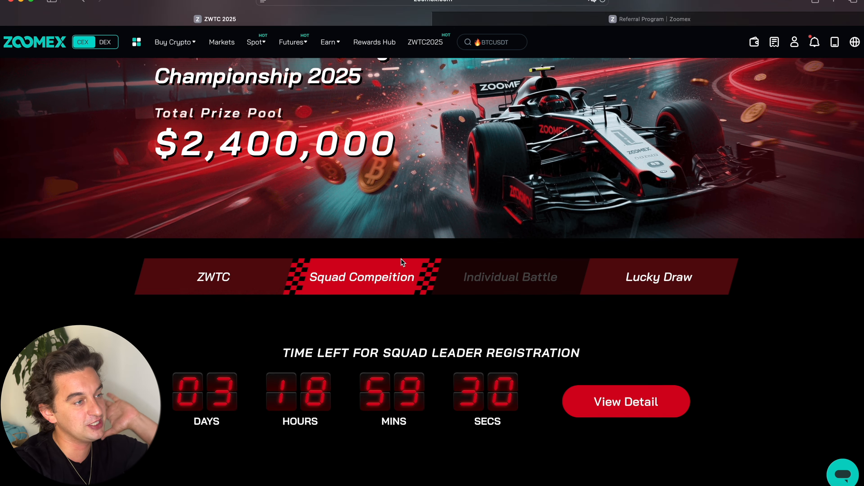
scroll(402, 261, "down", 20)
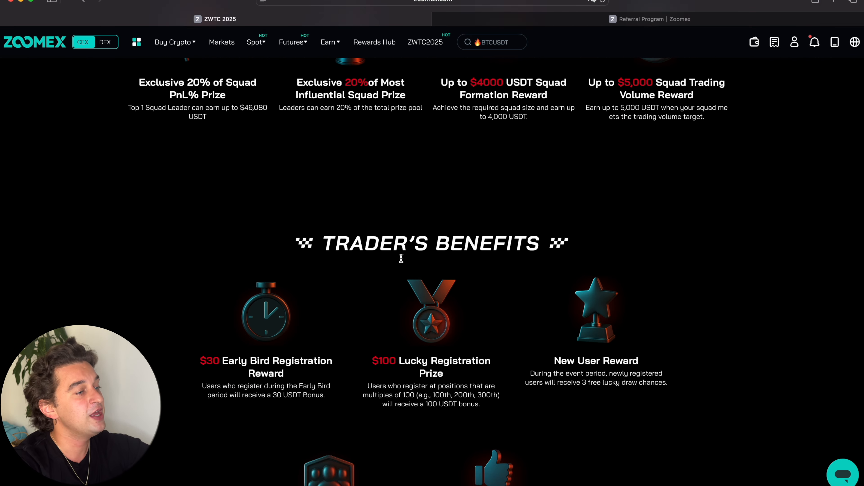
scroll(401, 259, "down", 7)
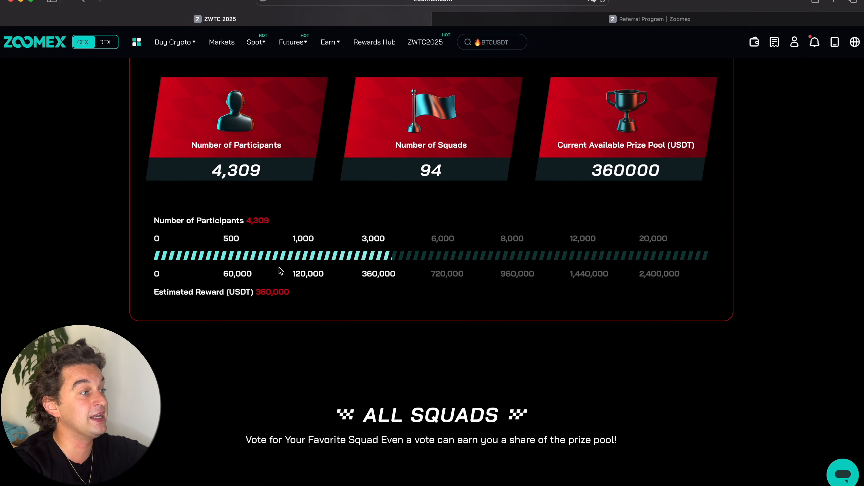
- Examine the participant count in the Total Prize Pool section and the All Squads list below it
left_click_drag(211, 208, 249, 209)
scroll(249, 208, "up", 2)
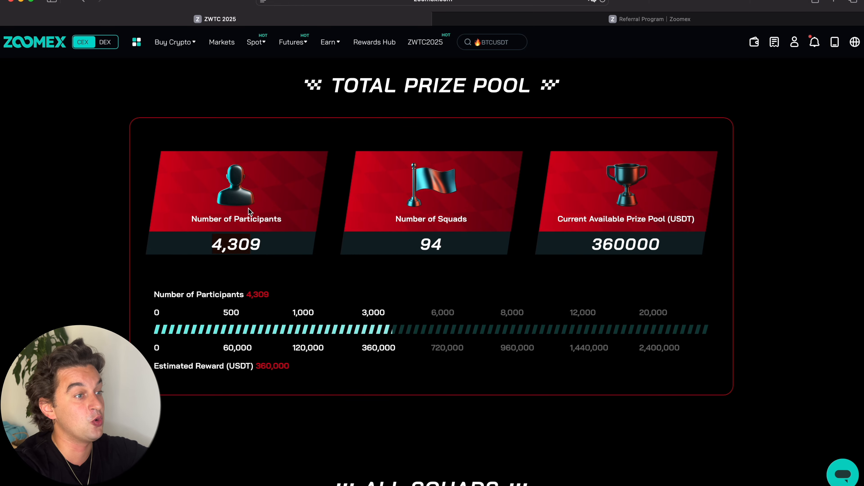
scroll(248, 208, "up", 1)
scroll(249, 208, "down", 4)
scroll(248, 208, "down", 10)
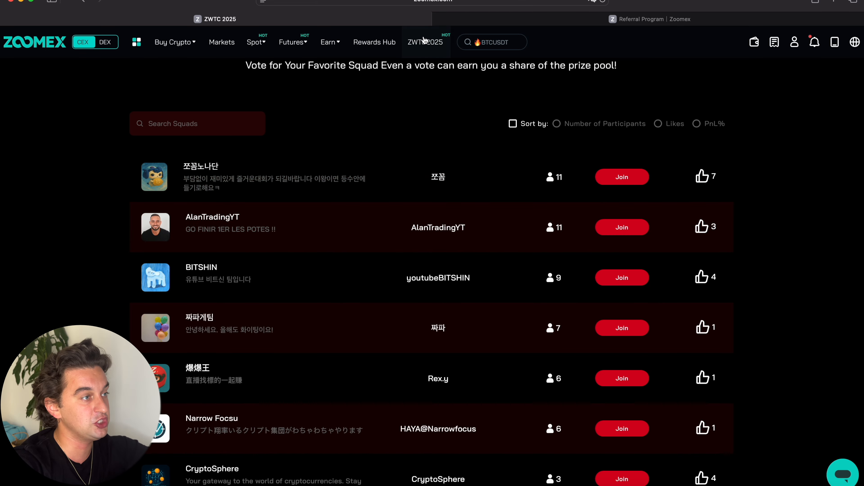
- Open the ZWTC2025 overview page and examine its Total Prize Pool section
left_click(416, 48)
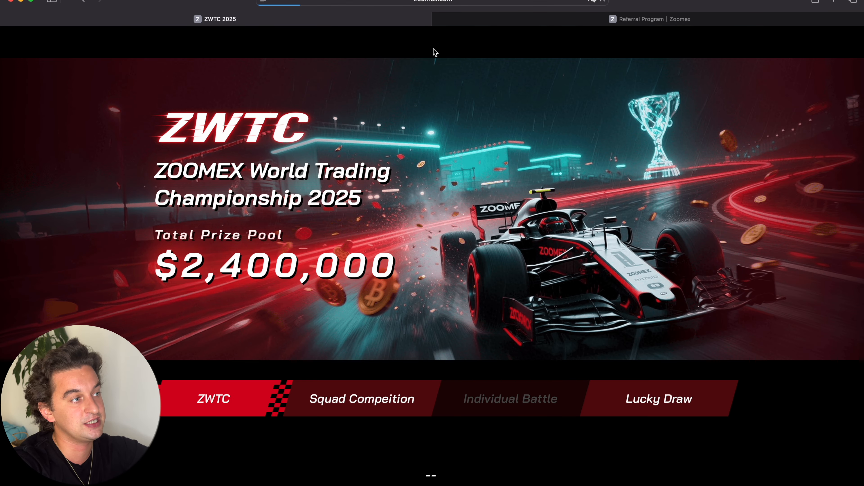
scroll(439, 225, "down", 20)
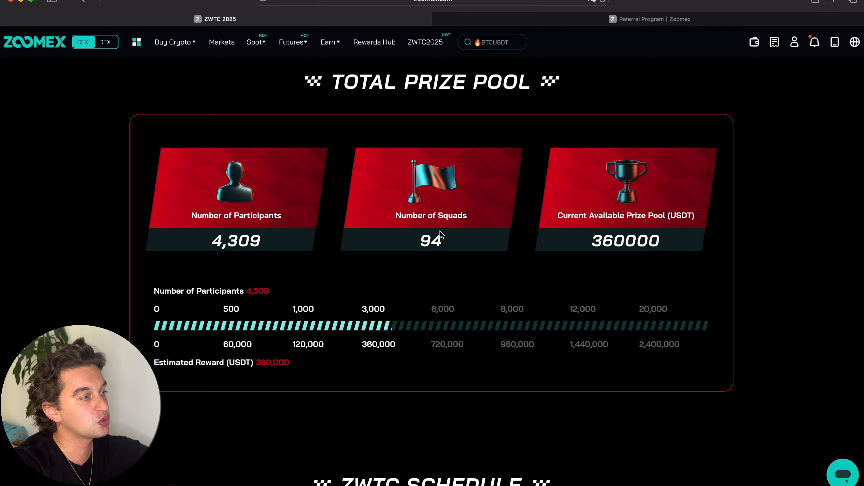
scroll(439, 231, "up", 20)
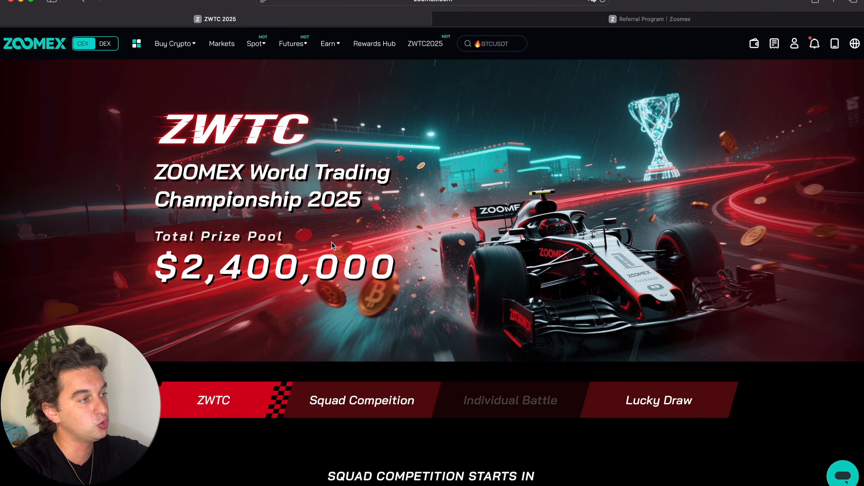
- Search the Squad Competition's squads for "pizza" and switch to Google Chrome
left_click(374, 402)
scroll(374, 403, "down", 15)
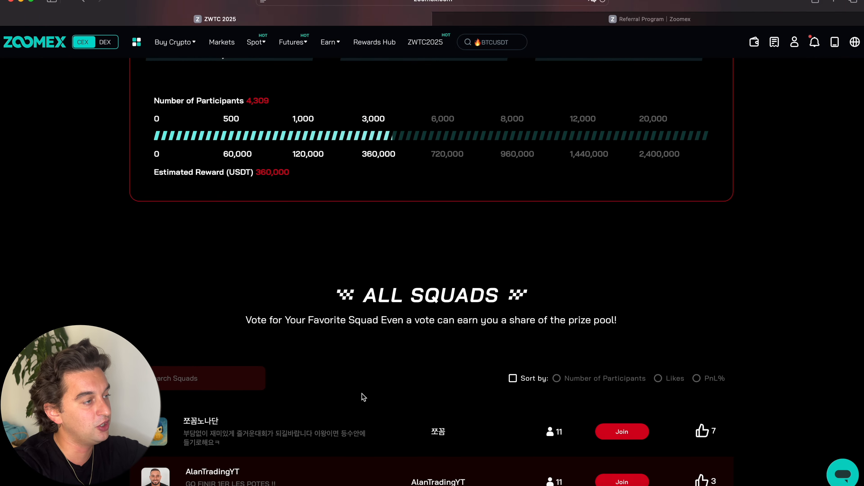
left_click(183, 191)
type("pizza")
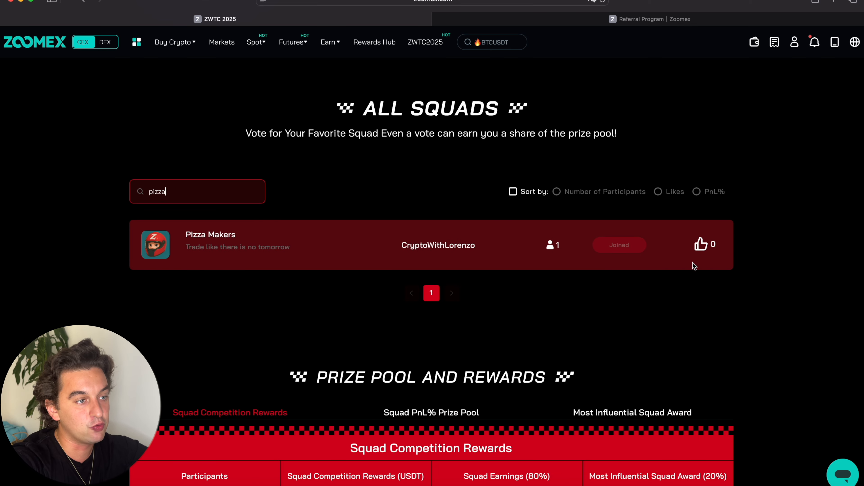
mouse_move(732, 240)
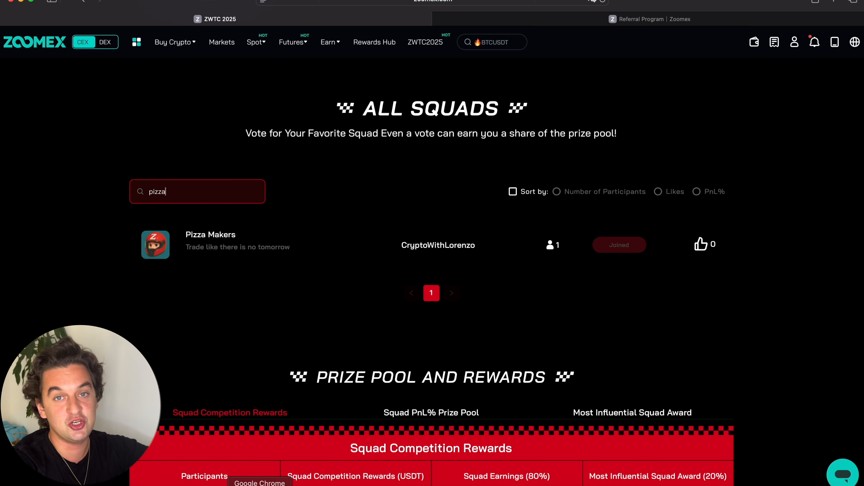
left_click(259, 484)
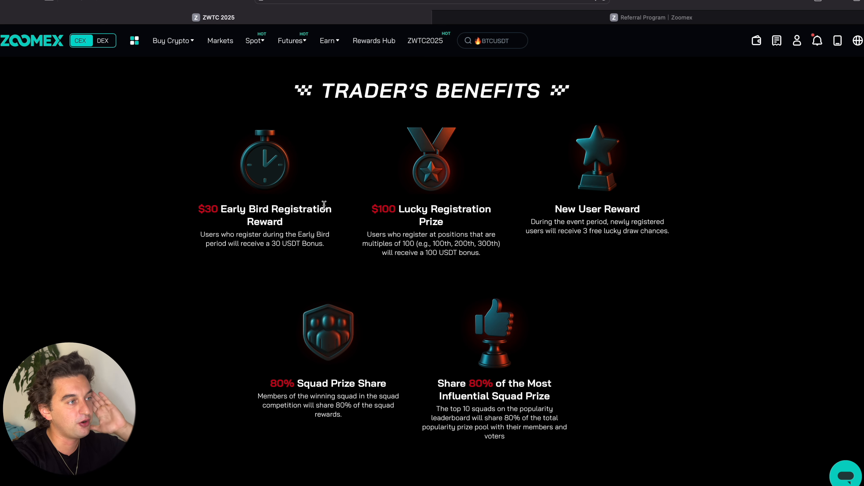
- Highlight the Early Bird Registration Reward and the Lucky Registration Prize under Trader's Benefits
left_click_drag(199, 209, 232, 210)
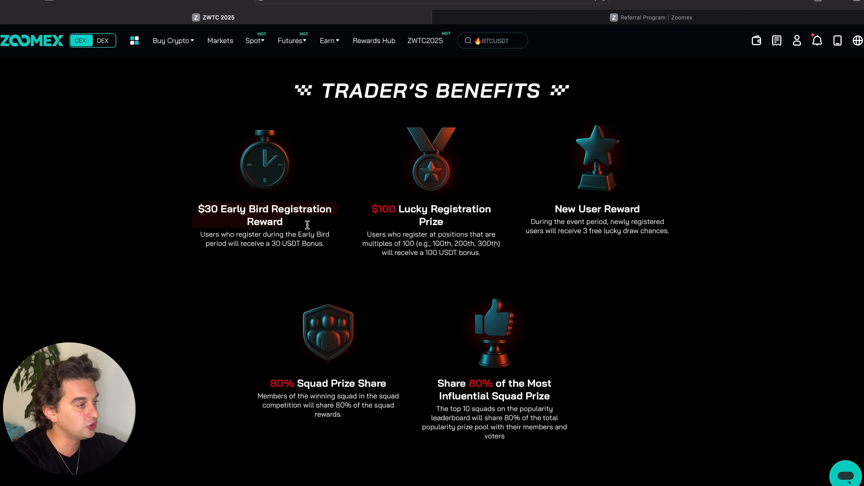
left_click_drag(371, 206, 473, 231)
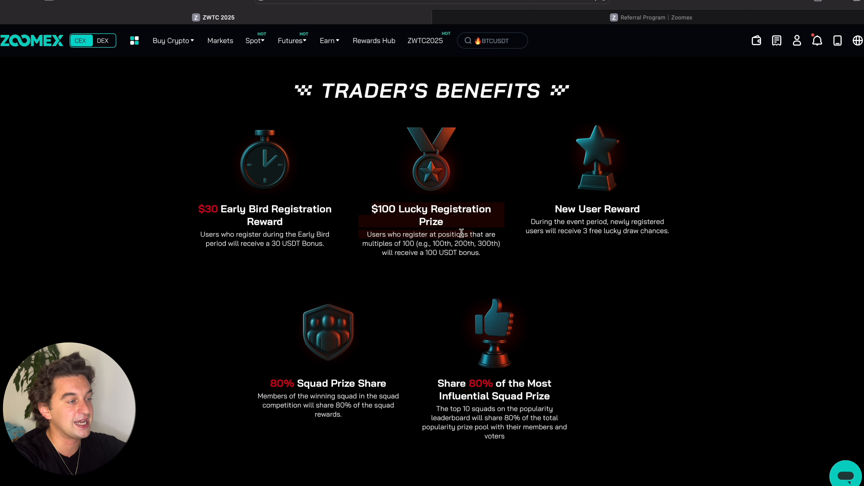
left_click(464, 232)
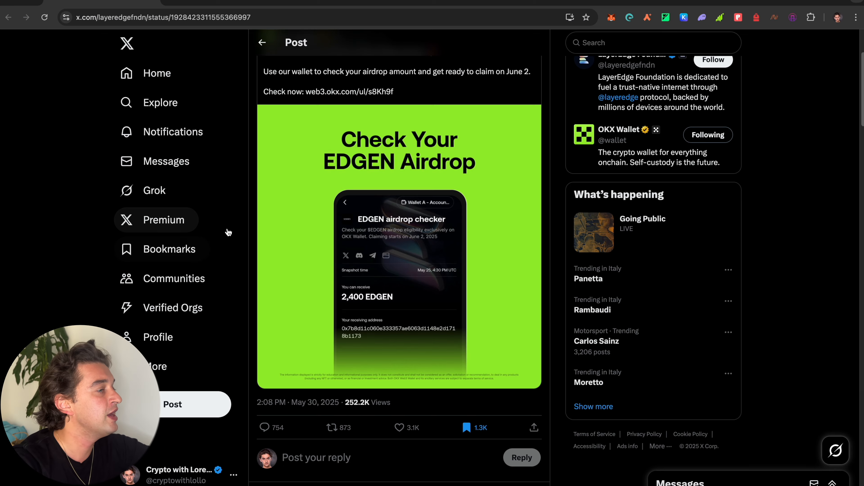
- Check the quoted OKX Wallet post, then return and highlight the airdrop checker date line in the LayerEdge Foundation post
scroll(313, 189, "up", 4)
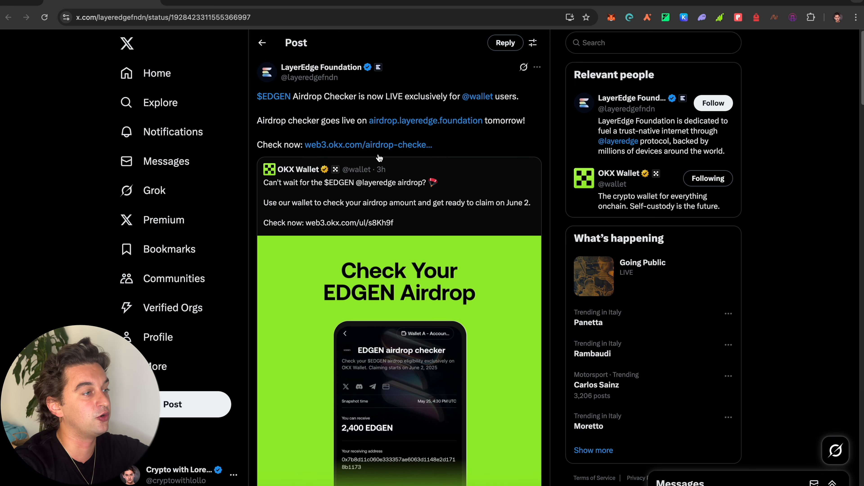
left_click(360, 207)
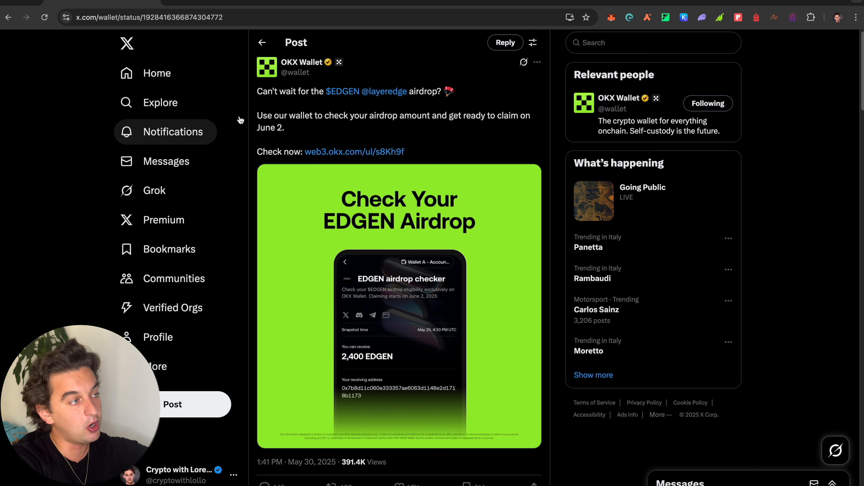
left_click(263, 43)
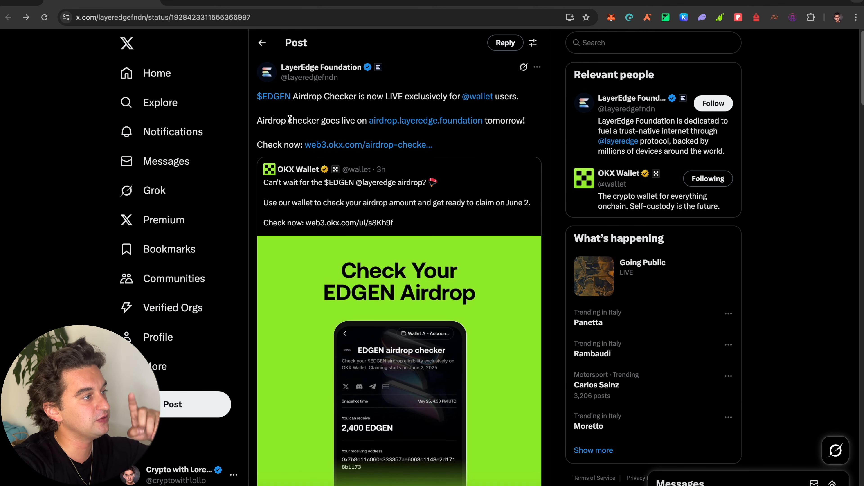
left_click_drag(259, 118, 346, 121)
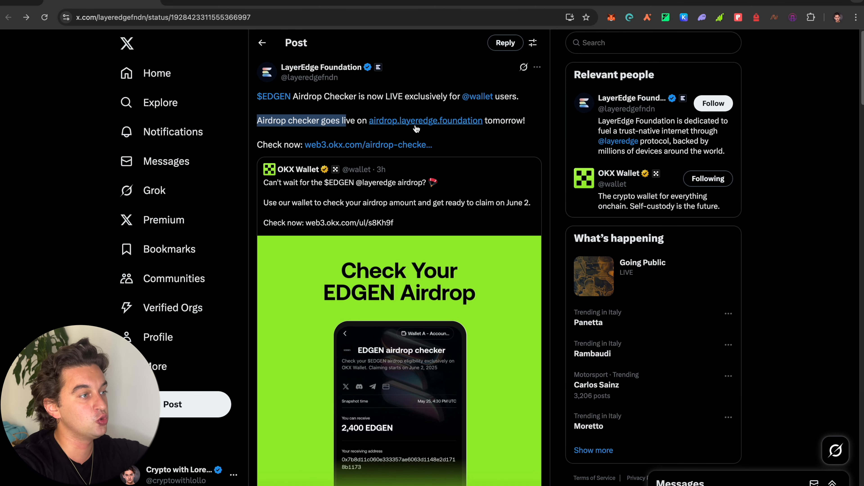
left_click(314, 117)
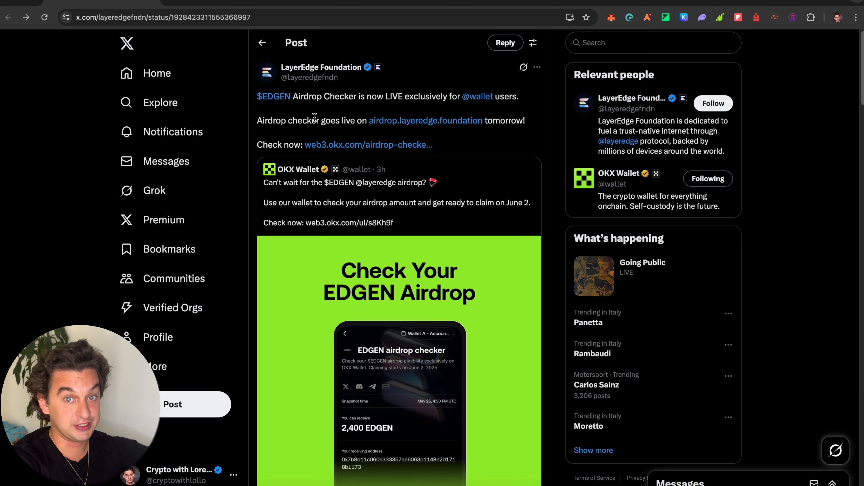
- Open Airdrop Adventure's LayerEdge tokenomics post and highlight the Airdrop 1 allocation and how it is divided among recipients
key("ctrl+Tab")
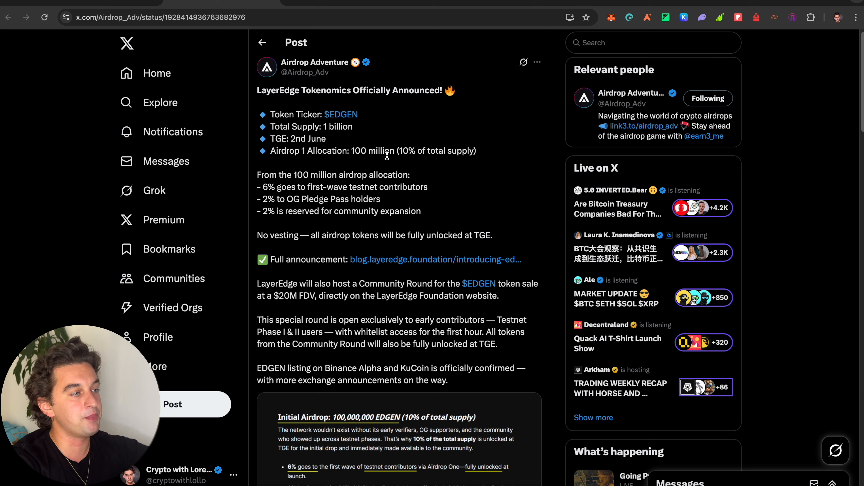
left_click_drag(358, 148, 368, 148)
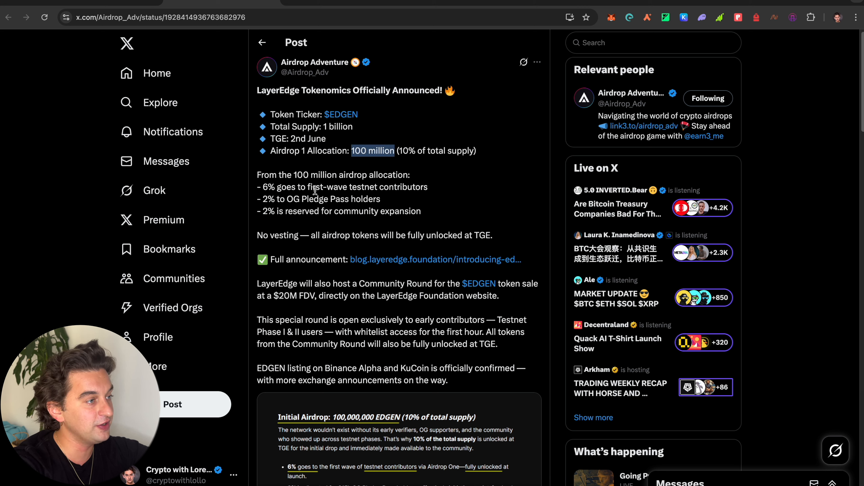
left_click_drag(268, 188, 421, 188)
left_click_drag(263, 198, 377, 200)
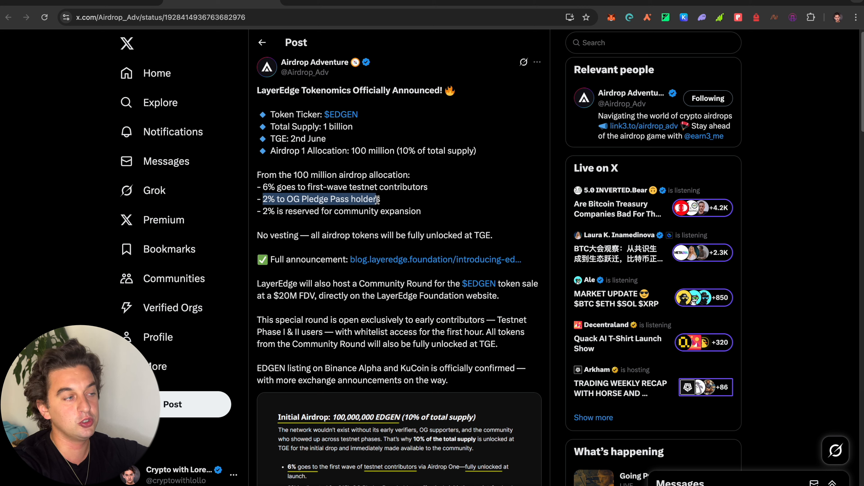
left_click_drag(263, 211, 333, 208)
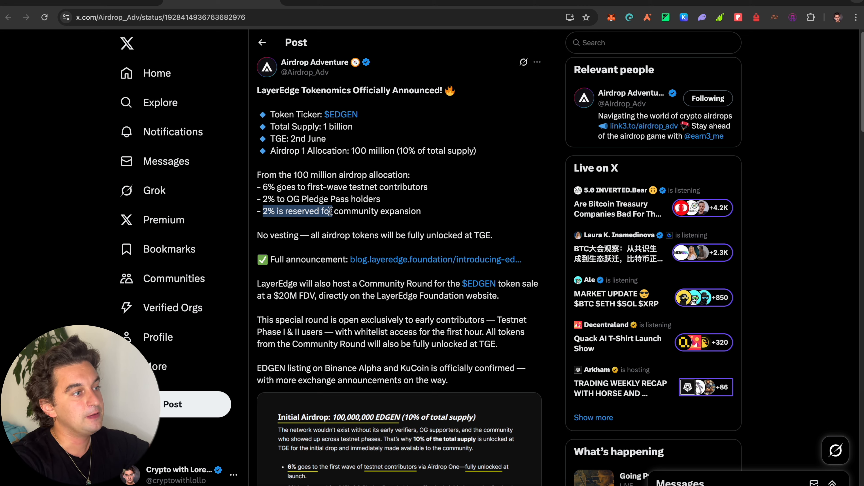
left_click(279, 211)
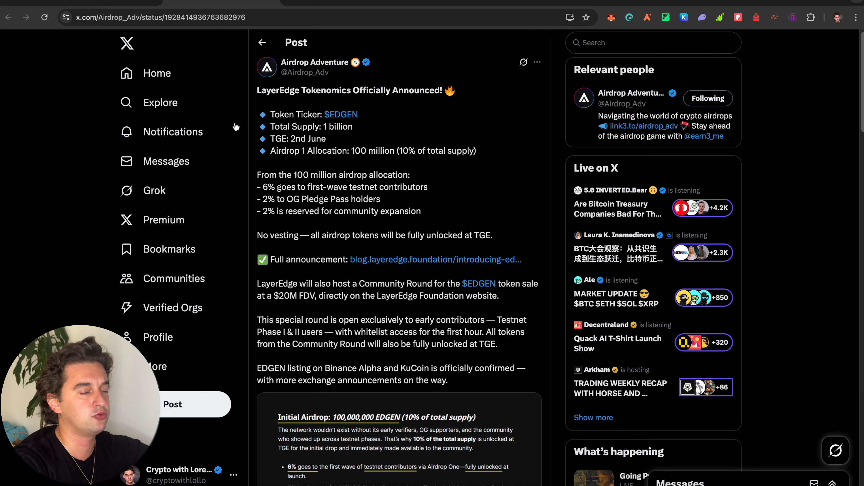
- Open Skate's X profile and view its pinned June 9, 2025 post
left_click(340, 5)
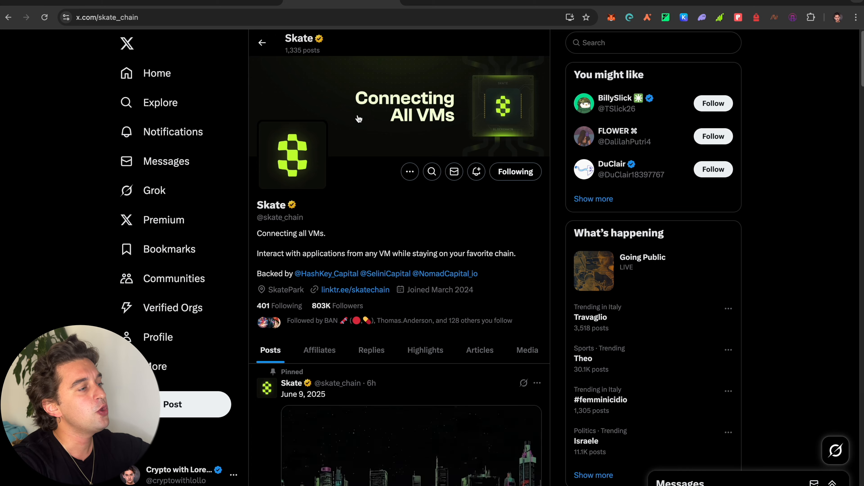
scroll(395, 276, "down", 5)
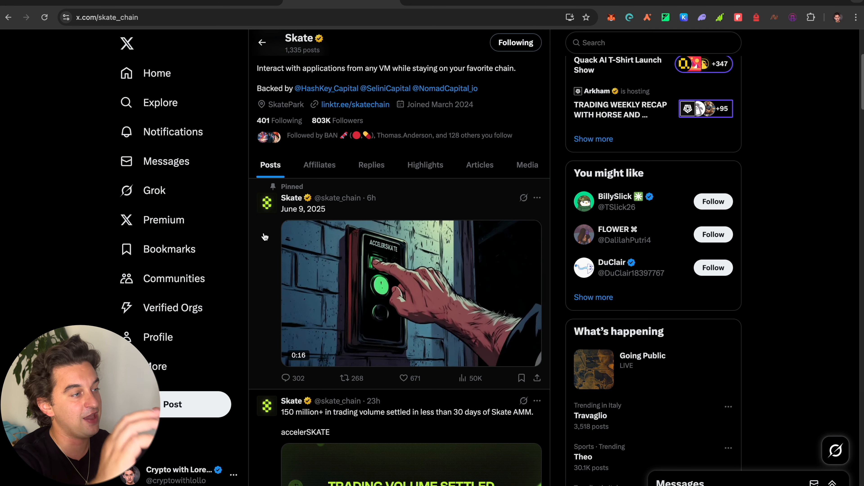
mouse_move(431, 301)
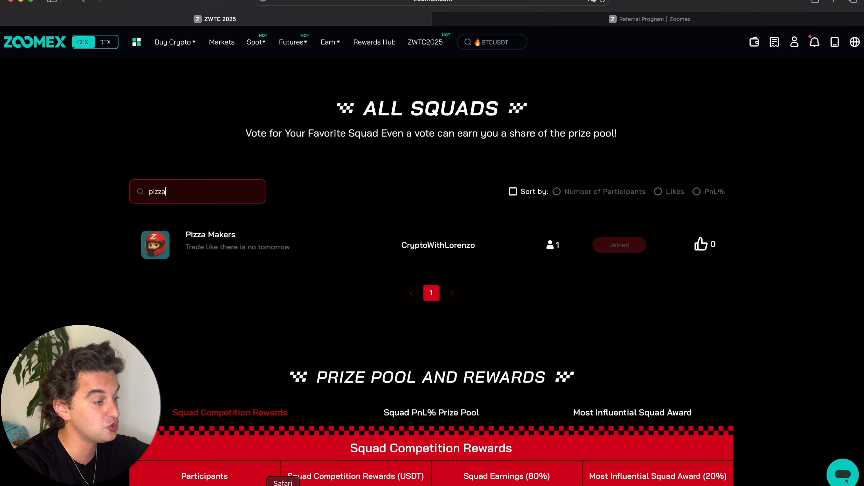
- Review the Zoomex Squad Competition page in Safari, returning to the Pizza Makers squad entry
scroll(446, 296, "up", 3)
scroll(447, 296, "up", 10)
scroll(451, 218, "down", 12)
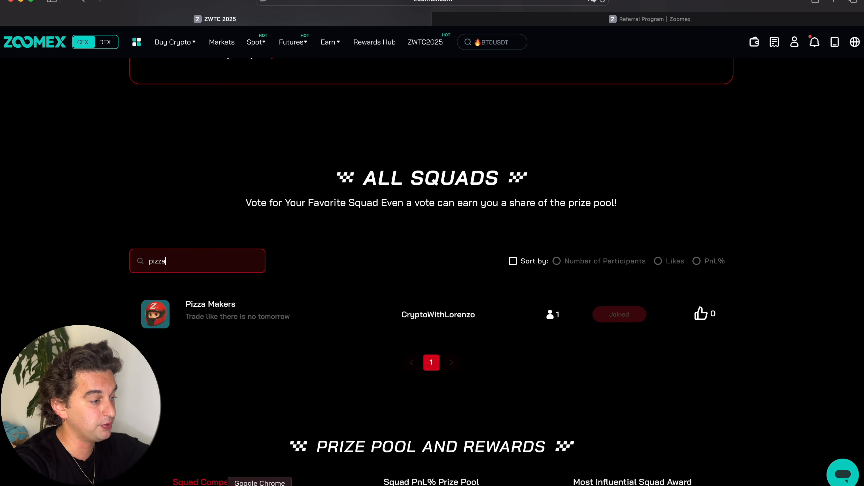
- Switch to Google Chrome and open the Kamino portfolio page
left_click(260, 484)
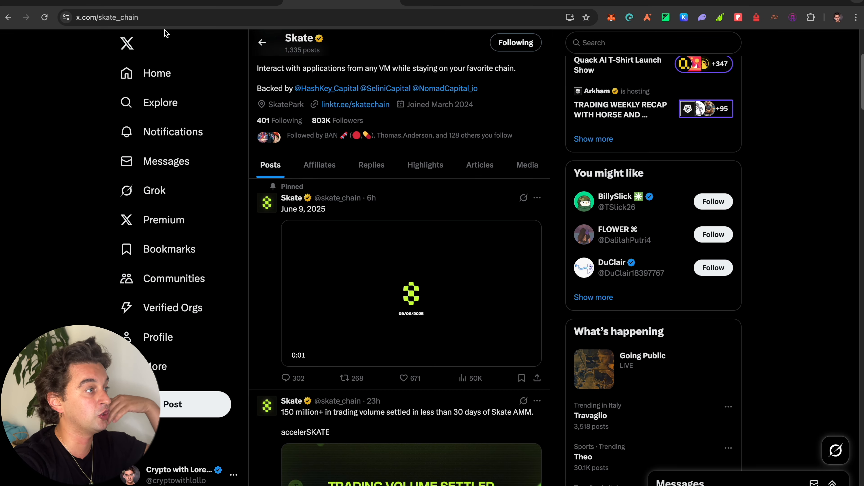
left_click(452, 5)
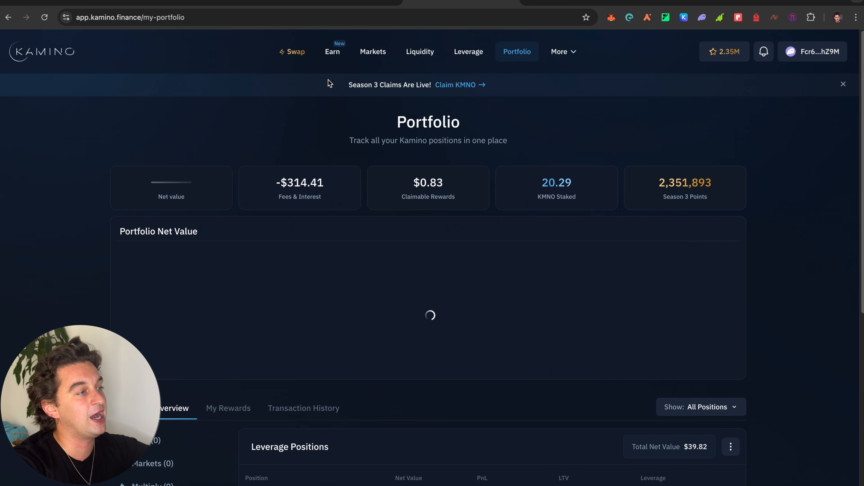
- Open Kamino's Season 3 claim page, highlight part of the KMNO allocation, and return to the portfolio
left_click(454, 85)
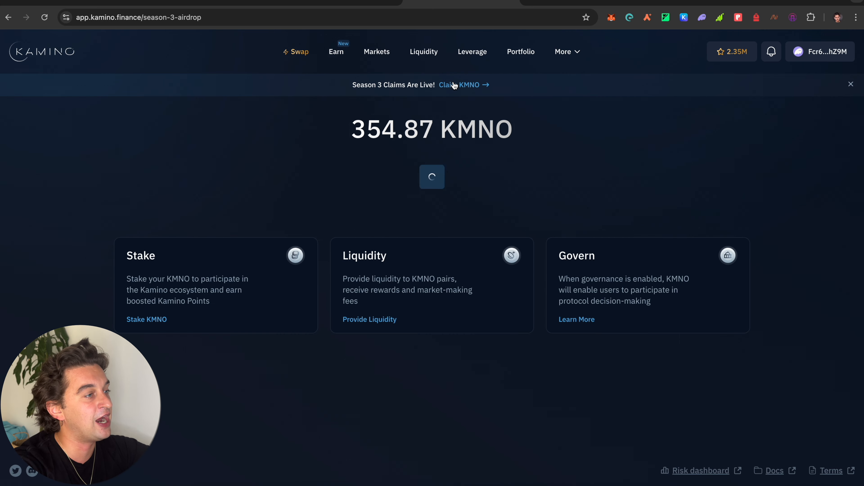
left_click_drag(349, 134, 401, 131)
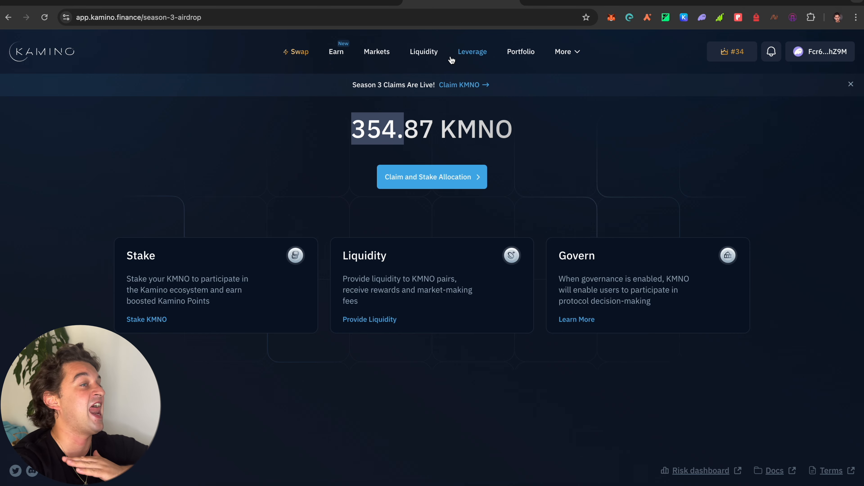
left_click(519, 52)
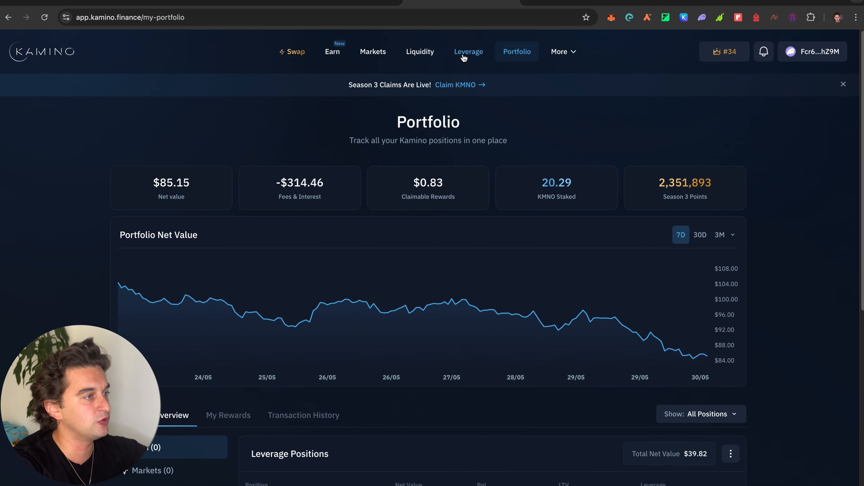
left_click(421, 52)
left_click(517, 53)
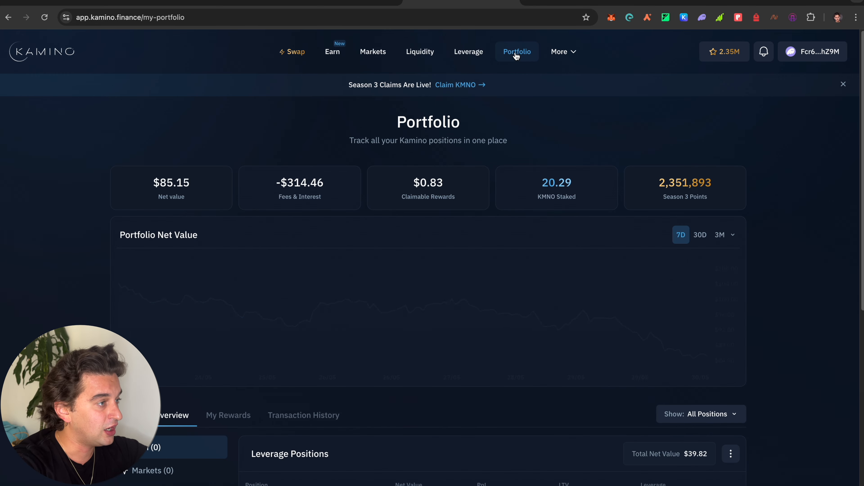
- Review the portfolio's SOL/USDC leverage position and price chart, and open the WEN-SOL liquidity position
scroll(259, 257, "down", 10)
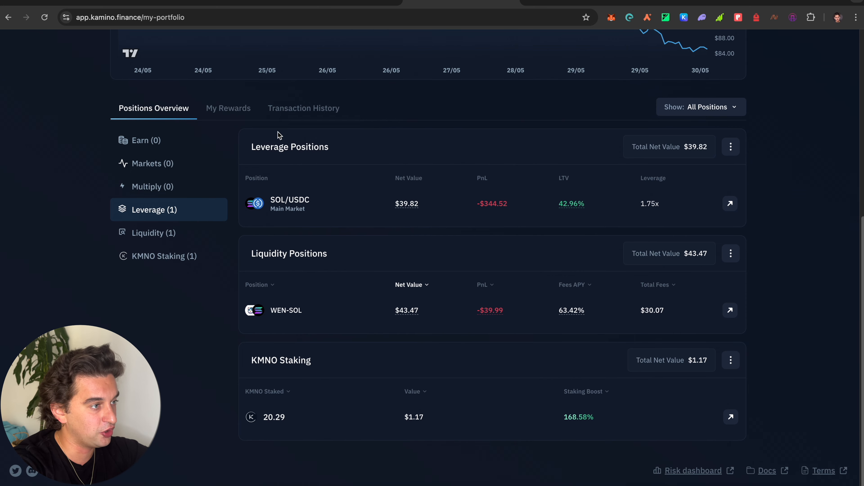
left_click(282, 201)
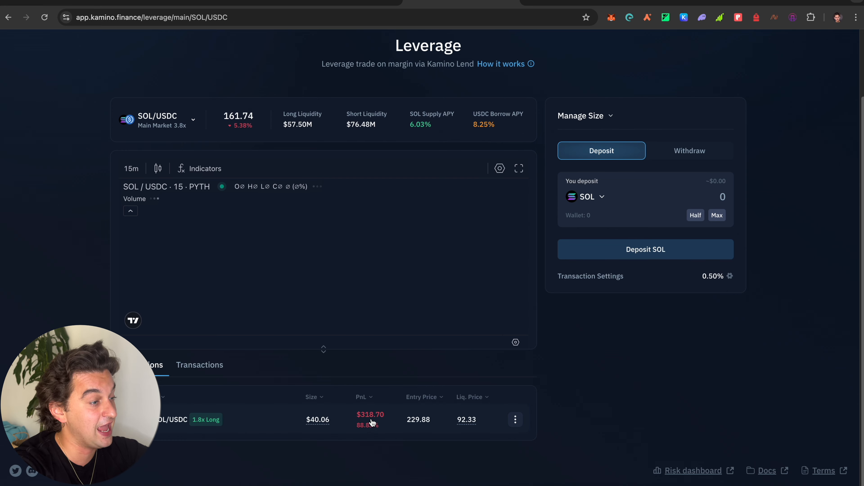
left_click_drag(525, 293, 521, 340)
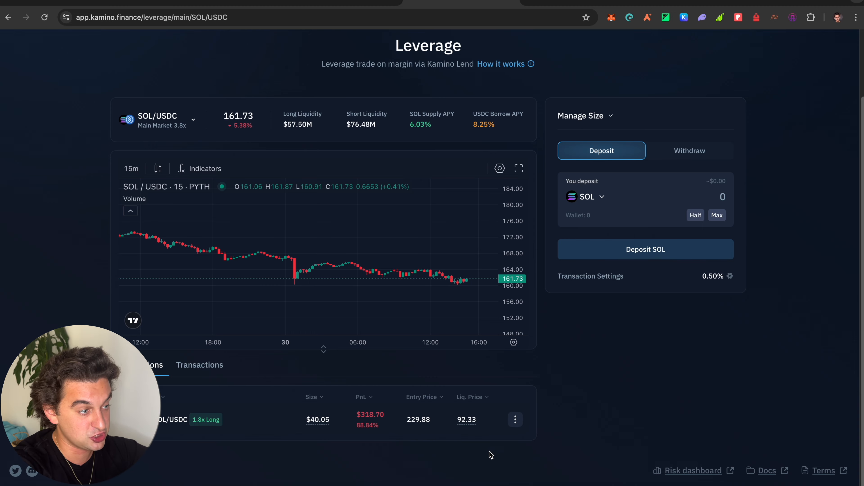
scroll(160, 99, "up", 3)
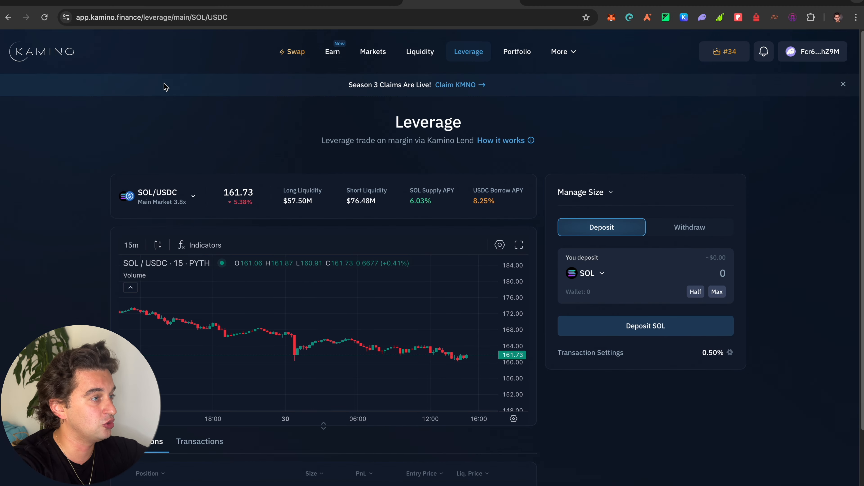
left_click(6, 18)
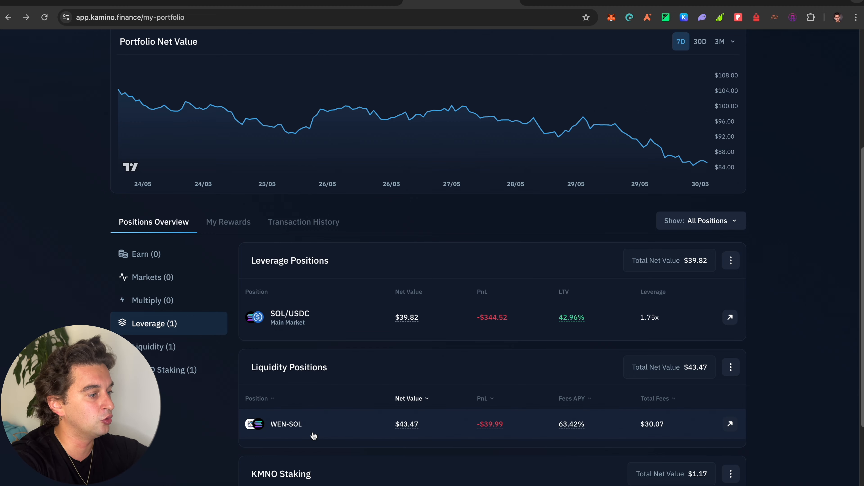
left_click(293, 434)
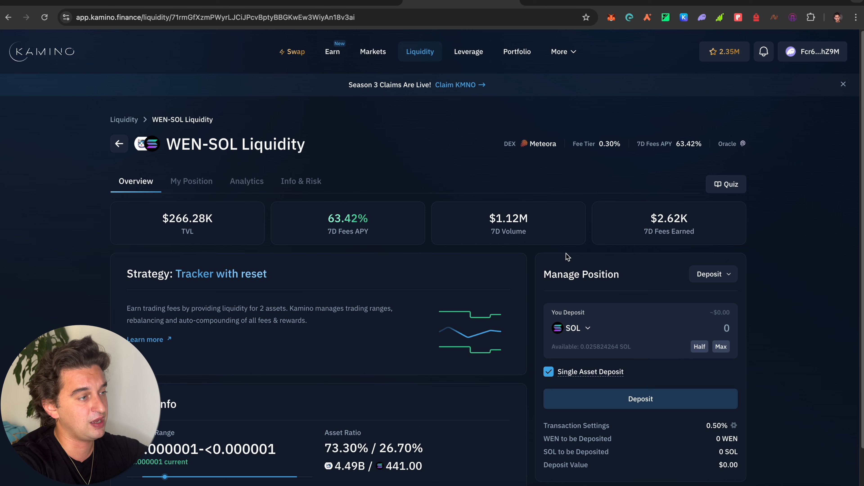
- Switch to the Hyperlane Foundation post, highlight its quarterly Expansion Rewards and June 30 snapshot lines, and skim the replies
left_click(582, 1)
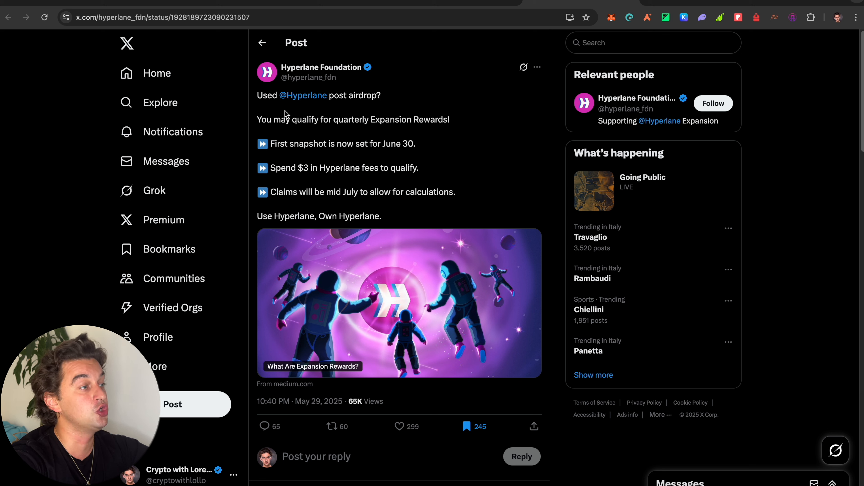
left_click_drag(286, 117, 419, 116)
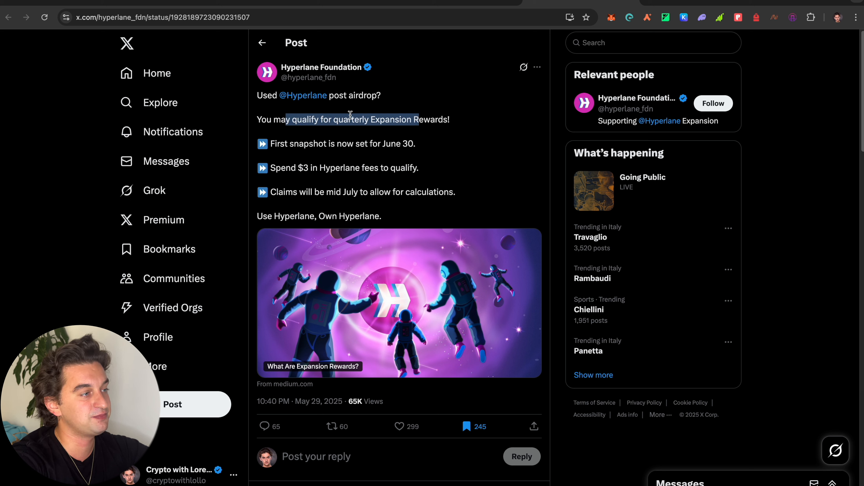
left_click_drag(276, 143, 333, 155)
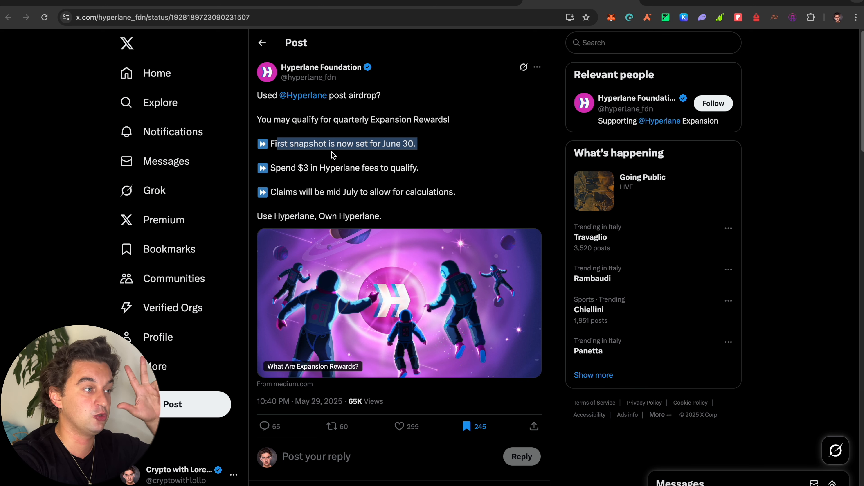
left_click(337, 169)
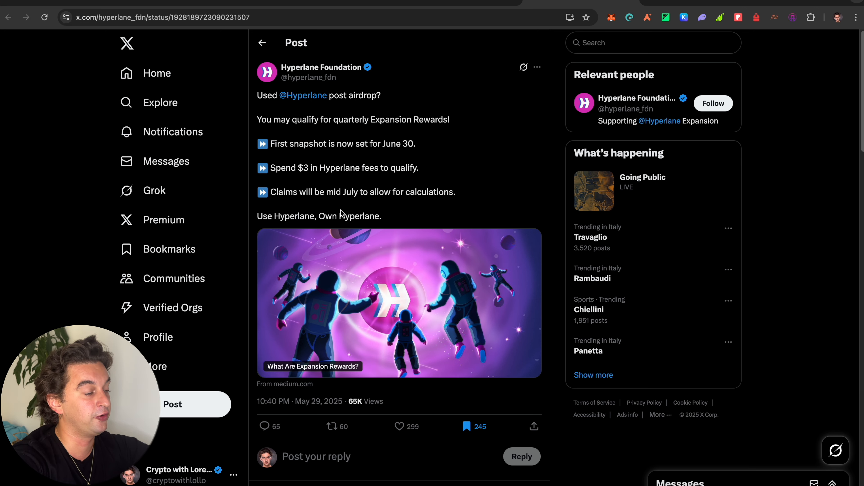
scroll(340, 213, "down", 10)
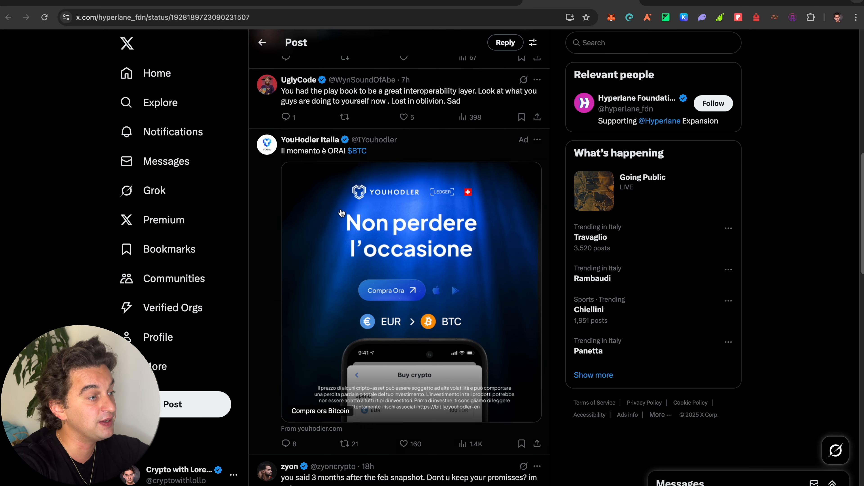
scroll(341, 212, "down", 5)
scroll(341, 212, "up", 20)
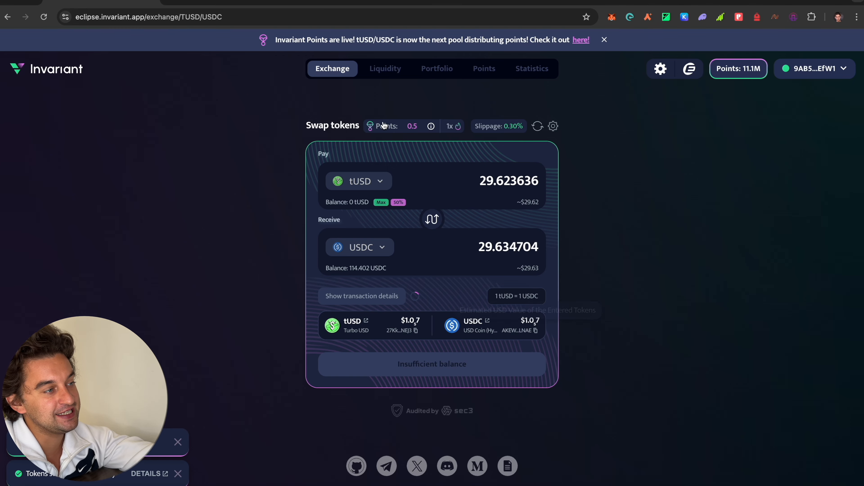
- Find the tUSD-USDC pool among Invariant's popular pools and open its deposit form
left_click(385, 70)
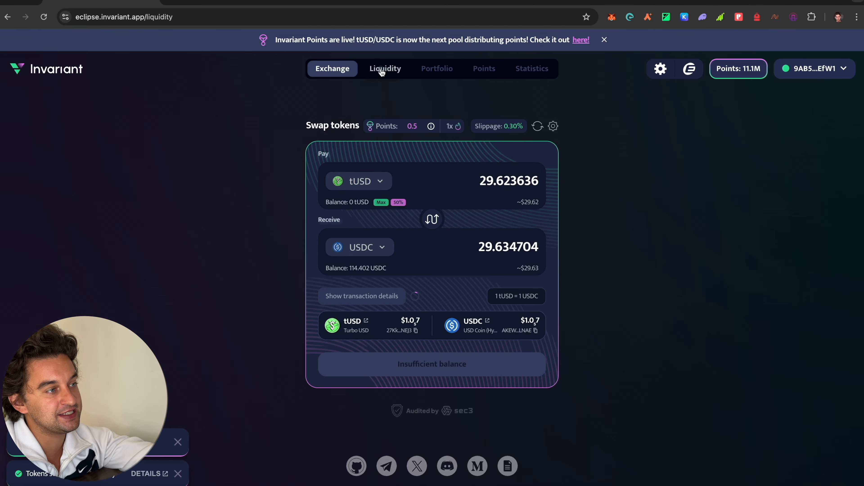
left_click(719, 235)
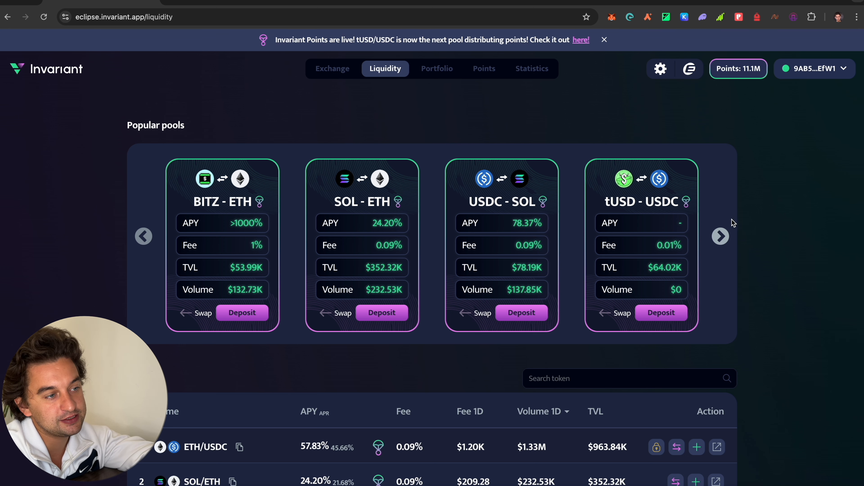
left_click(661, 313)
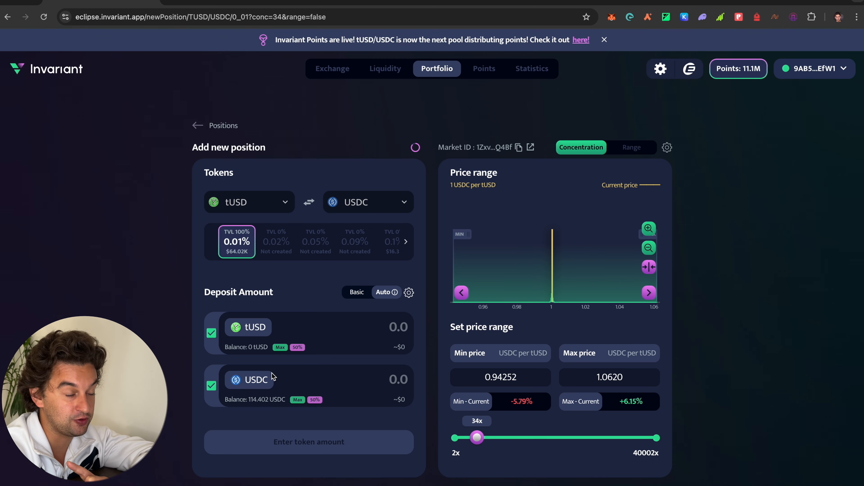
- Swap the full balance of 114.402928 USDC for tUSD on Invariant and approve the wallet transaction
left_click(325, 73)
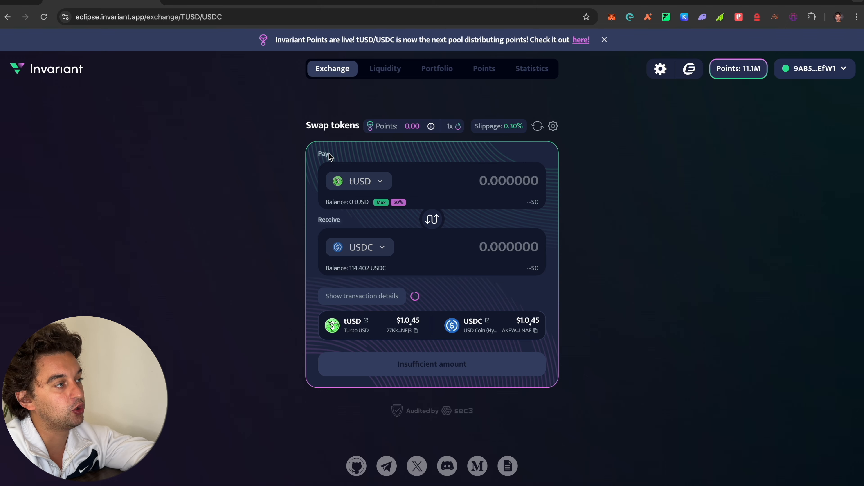
left_click(424, 221)
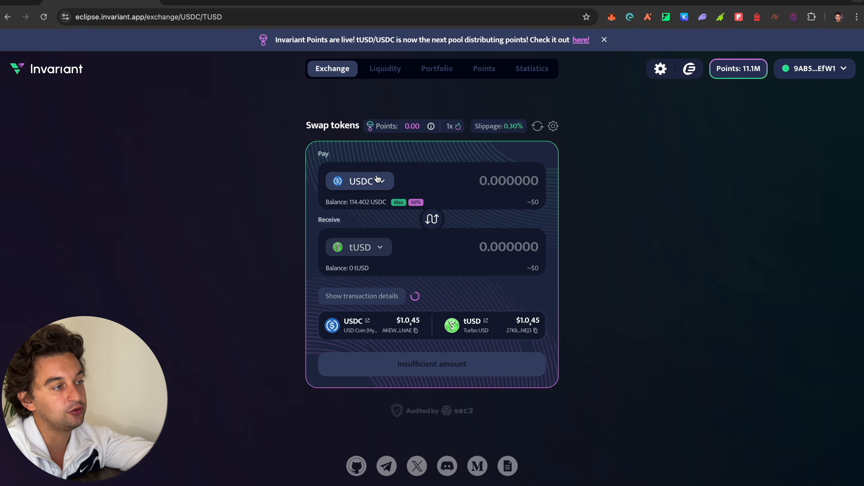
left_click(404, 204)
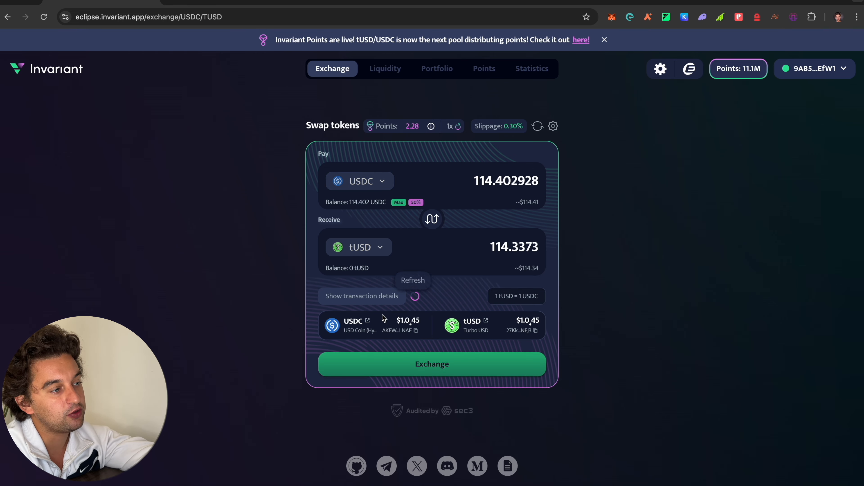
left_click(458, 360)
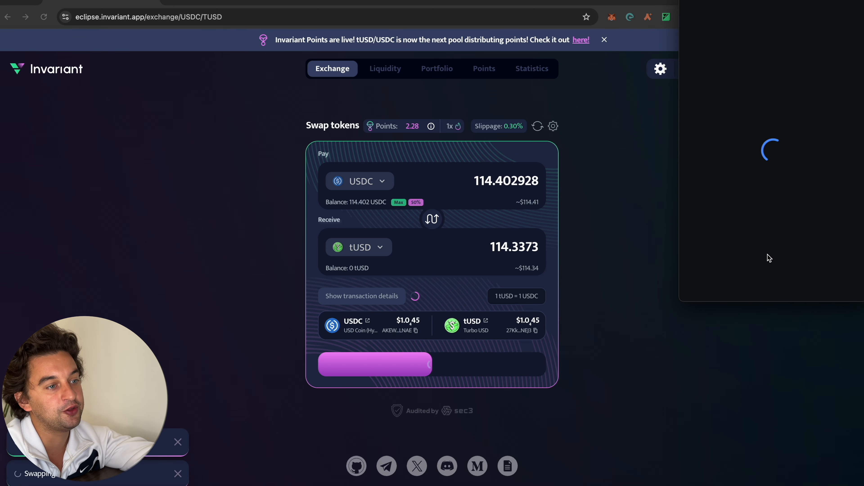
left_click(817, 275)
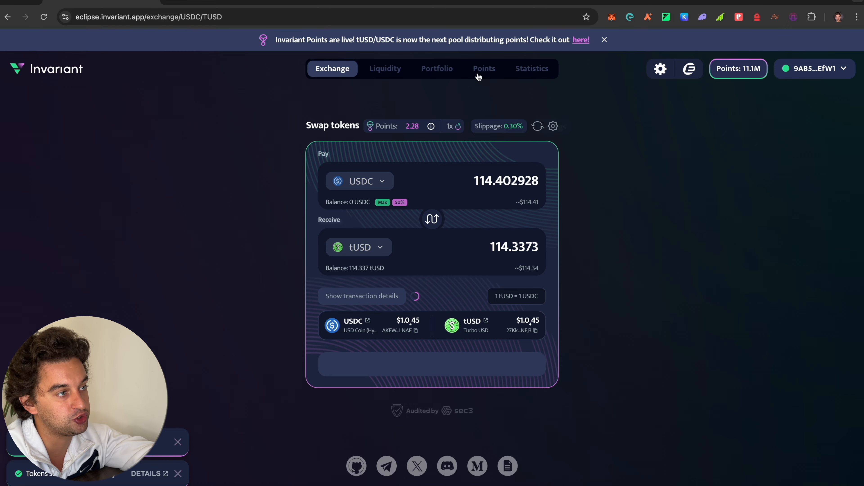
- Return to the popular liquidity pools and reopen the deposit form for the tUSD-USDC pool
left_click(449, 71)
left_click(378, 71)
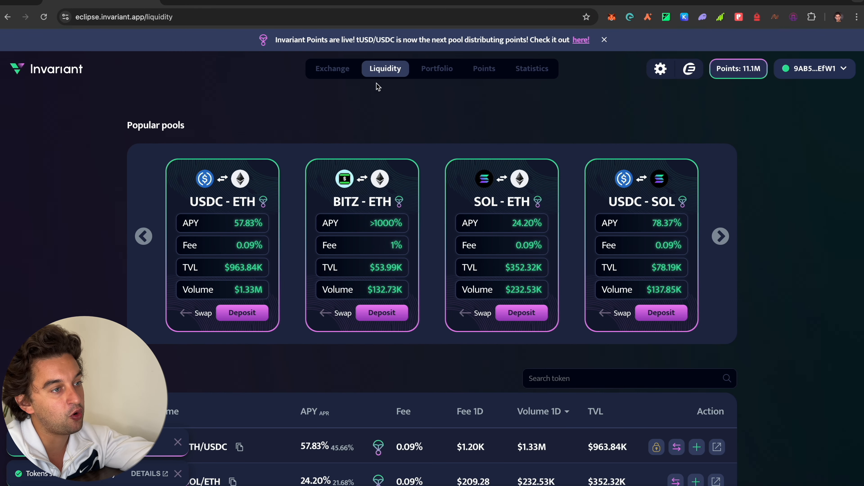
left_click(721, 236)
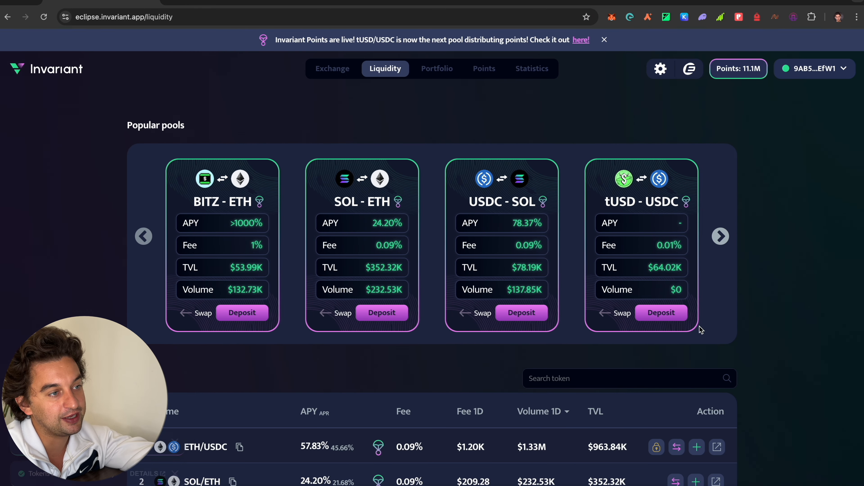
left_click(678, 317)
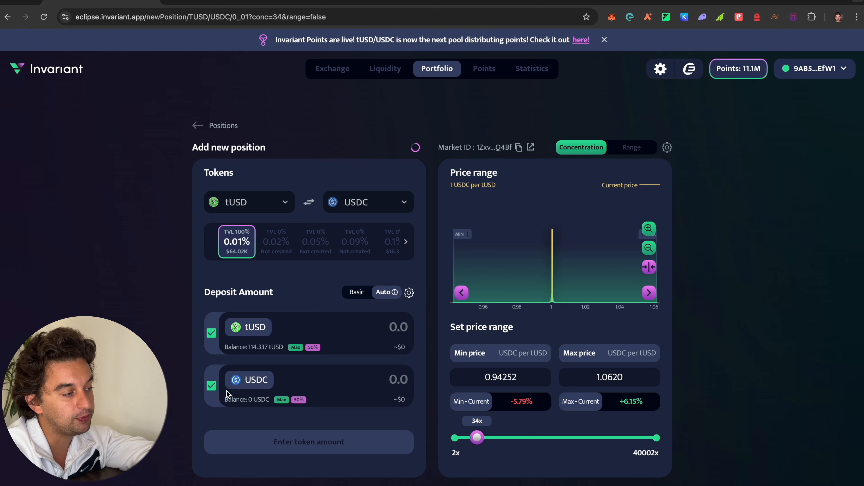
- Exclude USDC from the deposit, enter the full balance of 114.3373 tUSD, and set the price concentration to 40002x
left_click(212, 386)
left_click(296, 347)
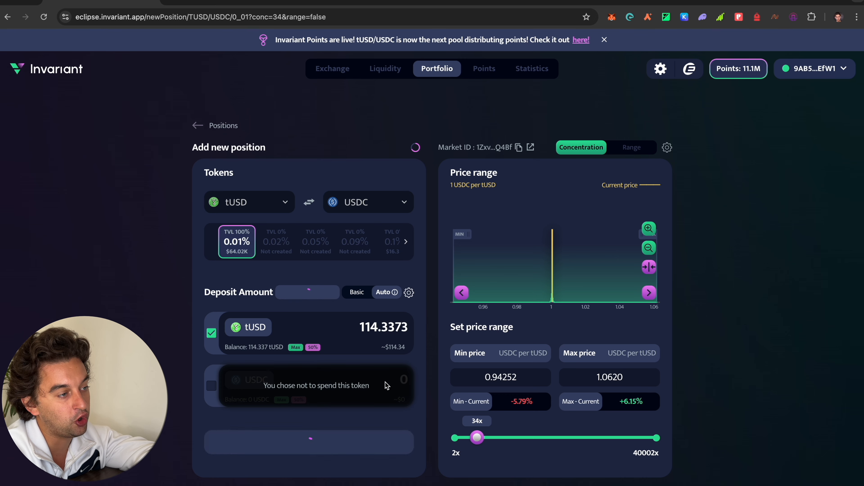
left_click_drag(477, 440, 706, 442)
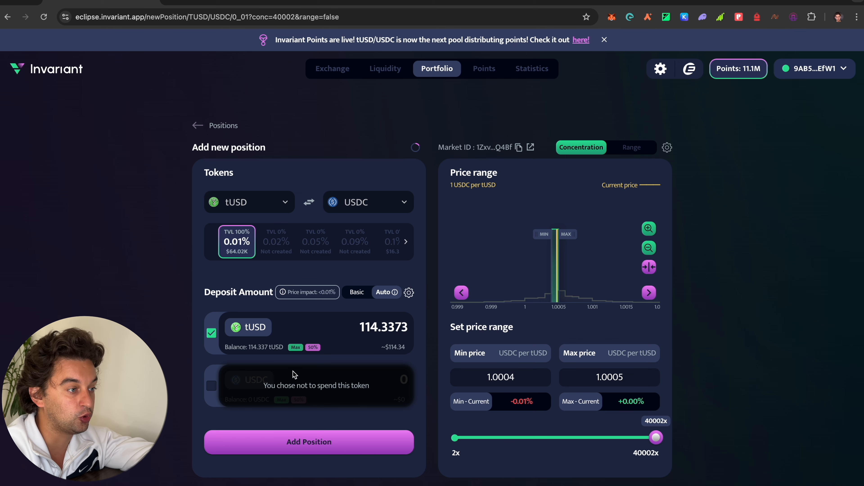
mouse_move(396, 298)
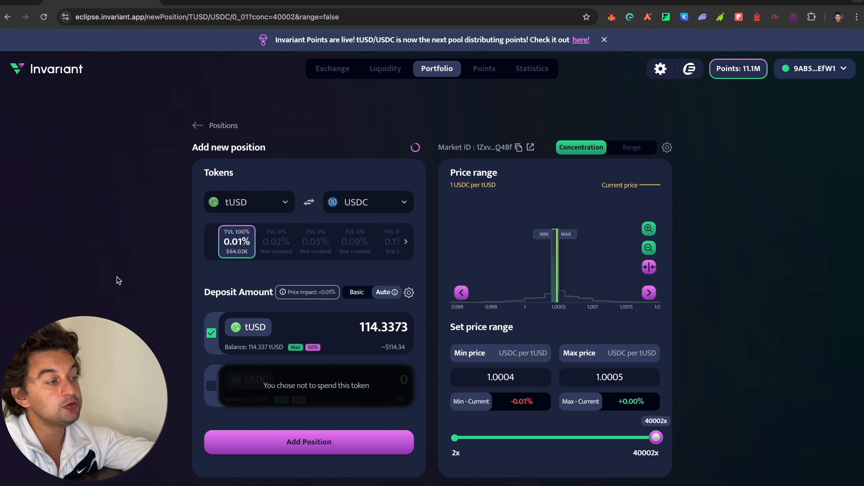
- Return to the liquidity page, look through the list of all pools, and check the points distribution of the tUSD-USDC pool
scroll(118, 280, "down", 5)
scroll(118, 280, "up", 5)
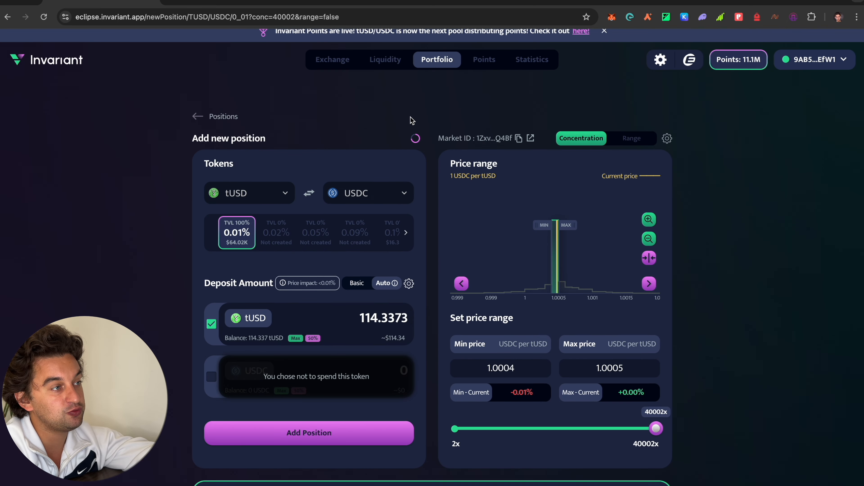
left_click(385, 59)
scroll(408, 264, "down", 5)
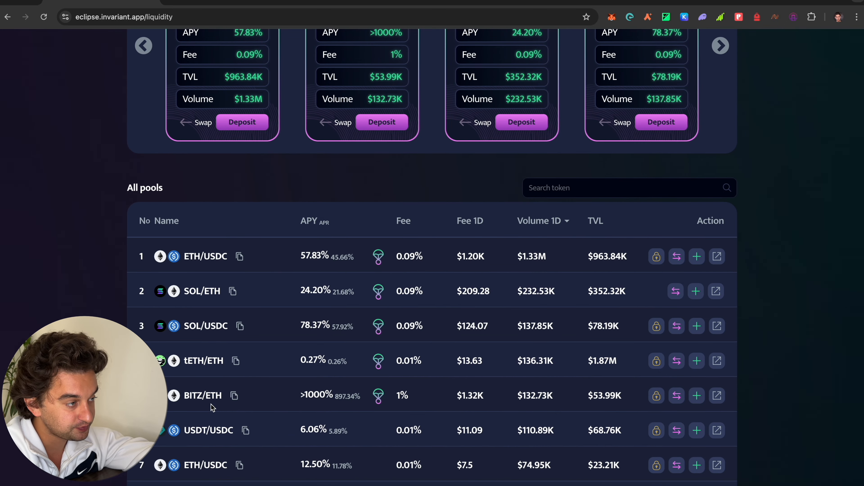
scroll(212, 407, "down", 2)
scroll(738, 97, "up", 7)
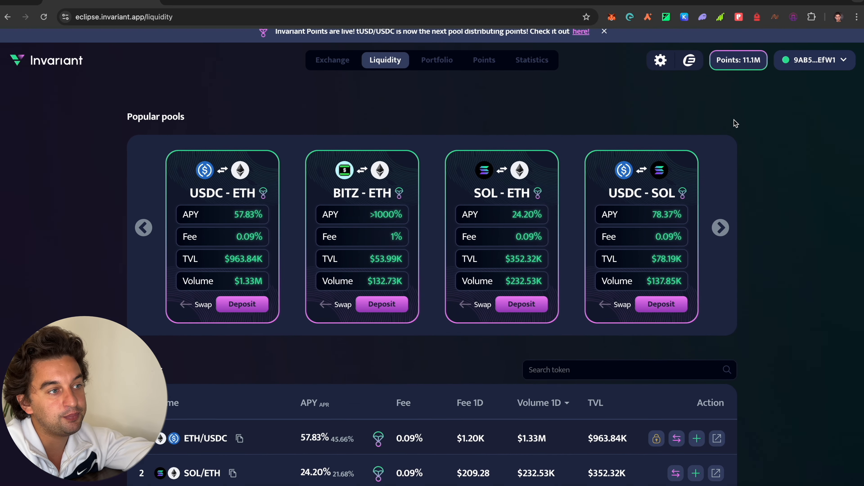
left_click(719, 236)
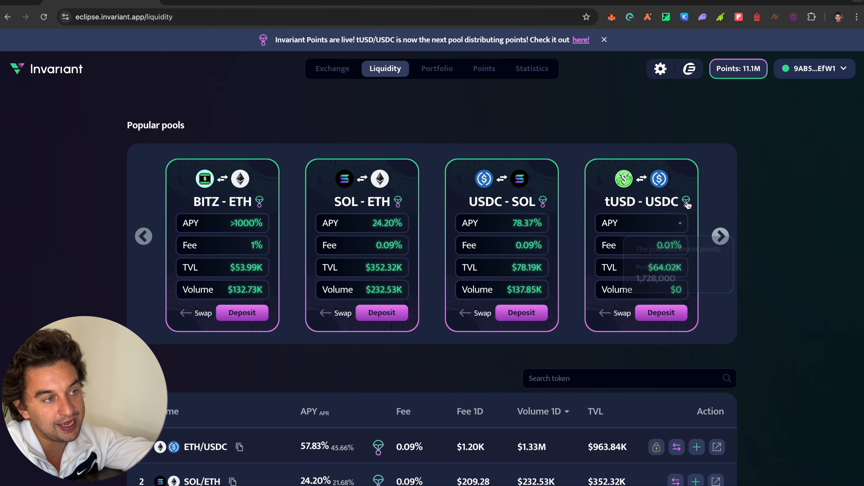
mouse_move(686, 205)
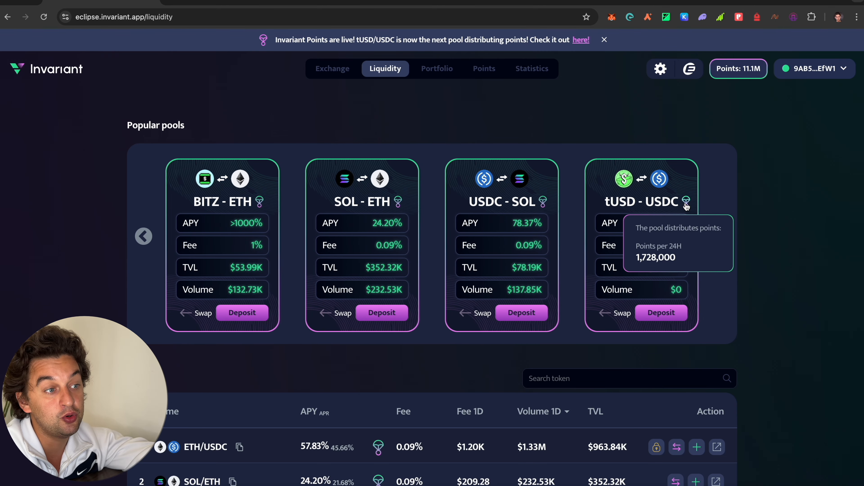
- Open the deposit form for the tUSD-USDC pool, exclude USDC, enter the full balance of 114.3373 tUSD, and set the price concentration to 40002x
left_click(665, 319)
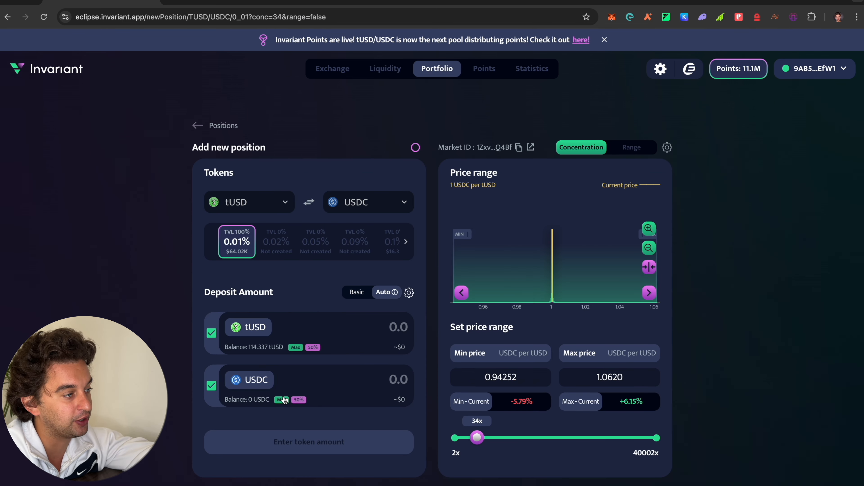
left_click(212, 385)
left_click(295, 347)
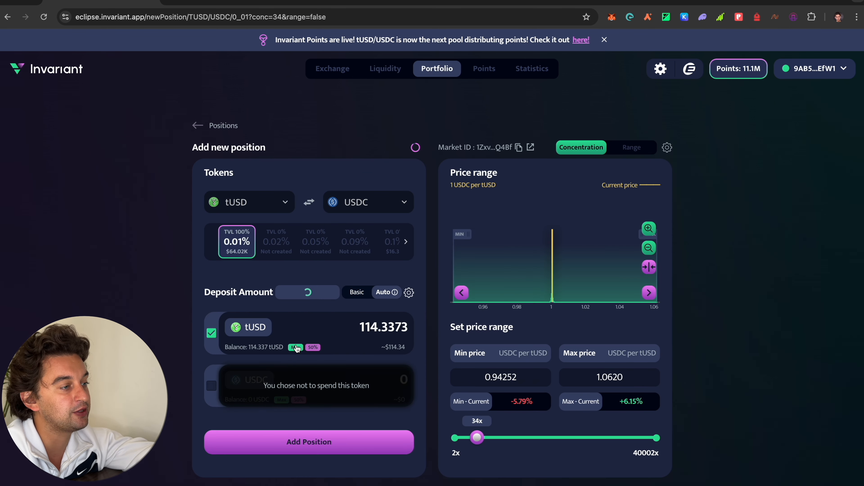
left_click_drag(475, 436, 714, 438)
scroll(701, 392, "down", 4)
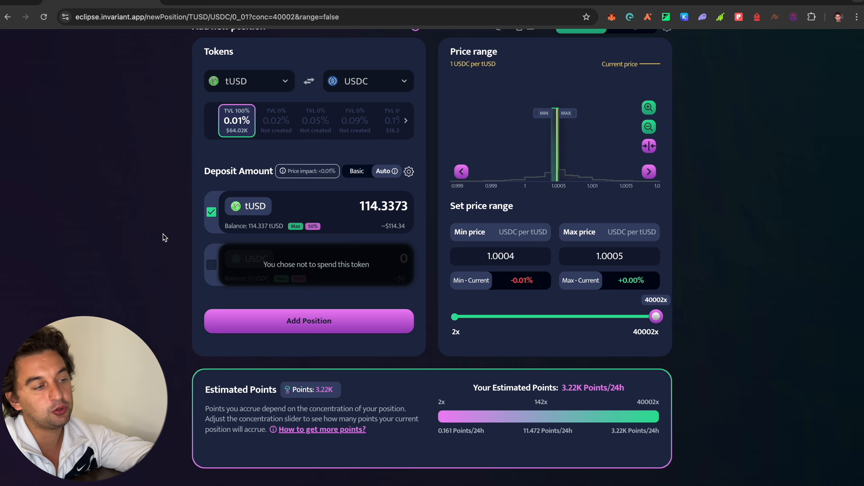
- Try a 100 tUSD deposit to check its estimated points, and restore the full balance of 114.3373 tUSD
left_click_drag(354, 206, 492, 225)
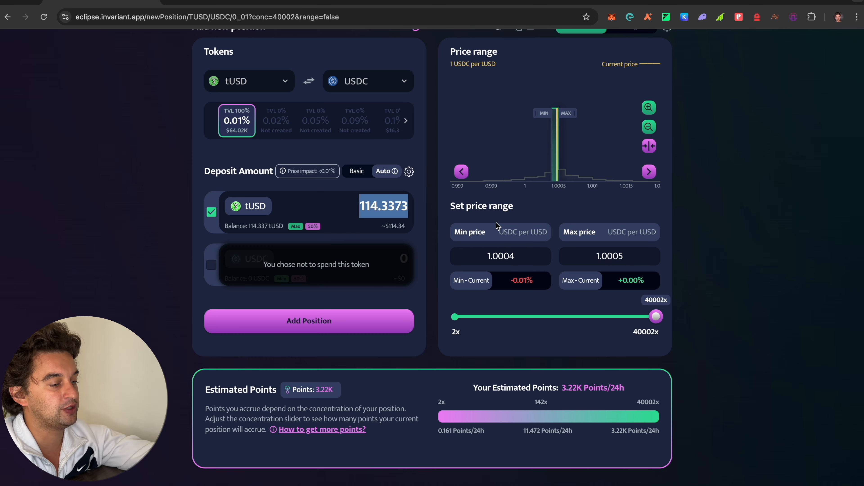
type("100")
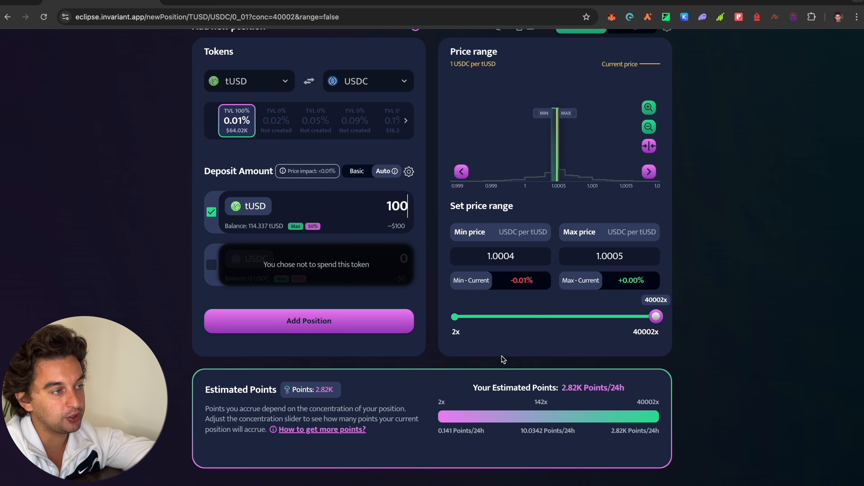
left_click(296, 225)
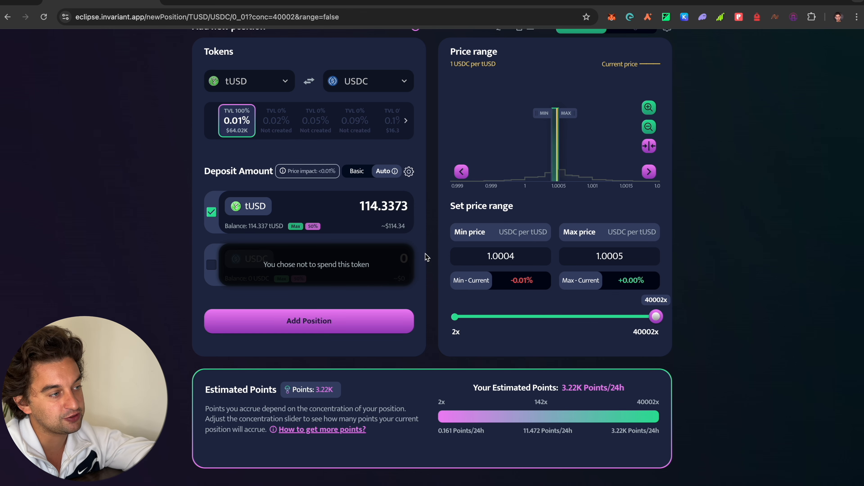
- Add the tUSD-USDC position and approve the wallet transaction
left_click(384, 330)
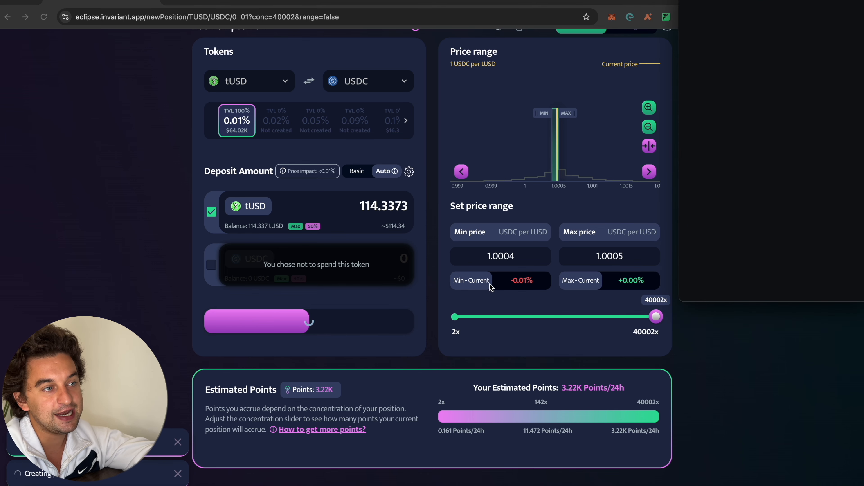
left_click(800, 286)
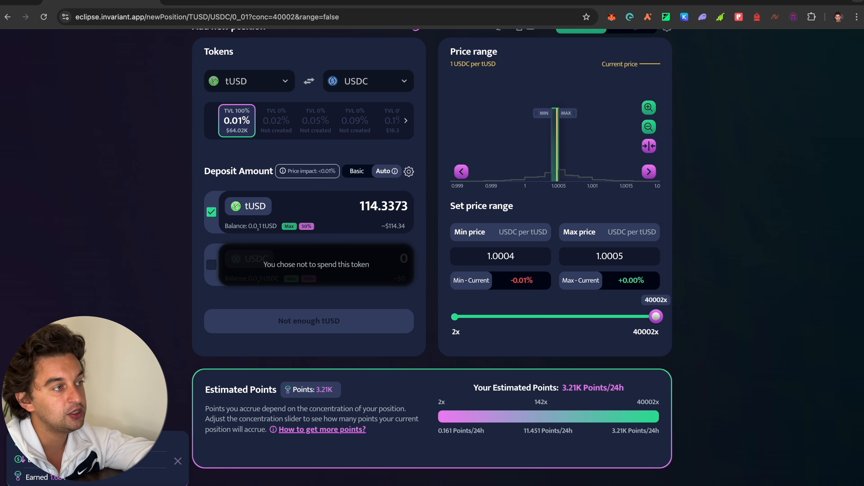
- Go to the portfolio and examine the tUSD-USDC position's points earnings, fee status, and price range
scroll(482, 93, "up", 4)
left_click(385, 69)
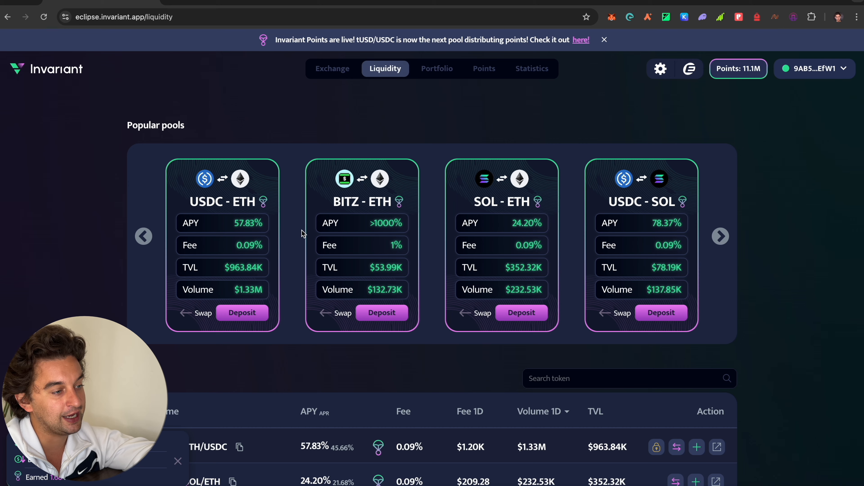
left_click(437, 68)
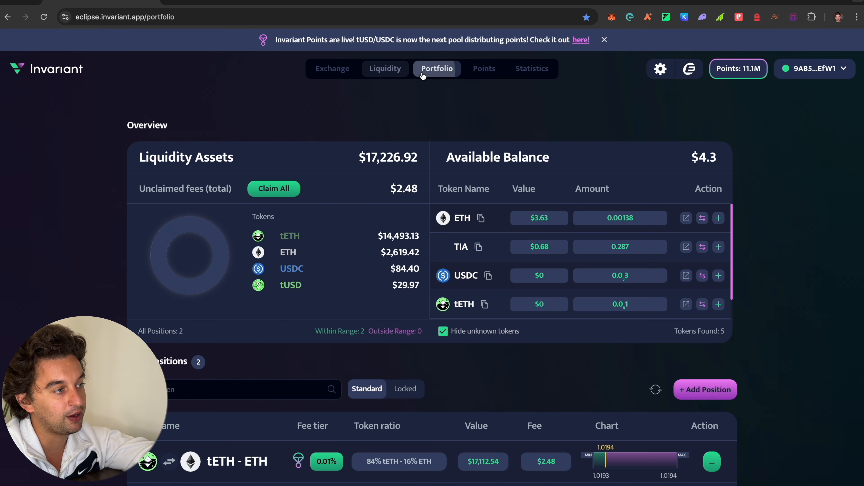
scroll(752, 308, "down", 2)
scroll(752, 308, "down", 4)
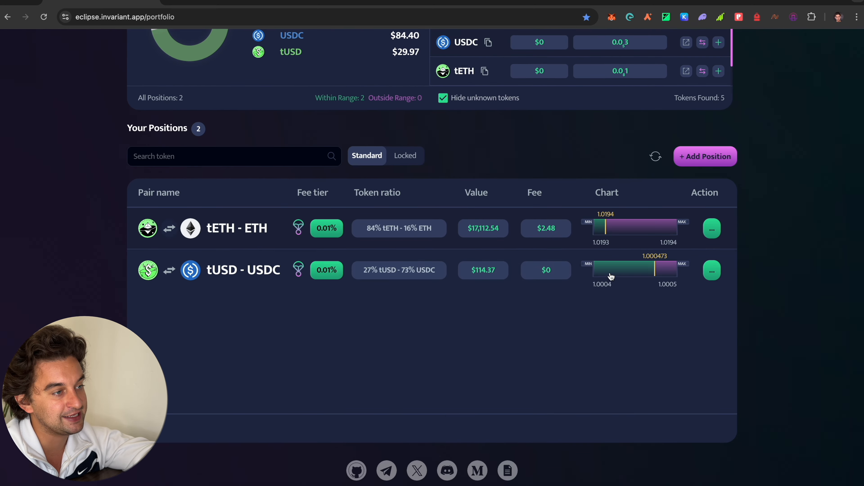
mouse_move(287, 272)
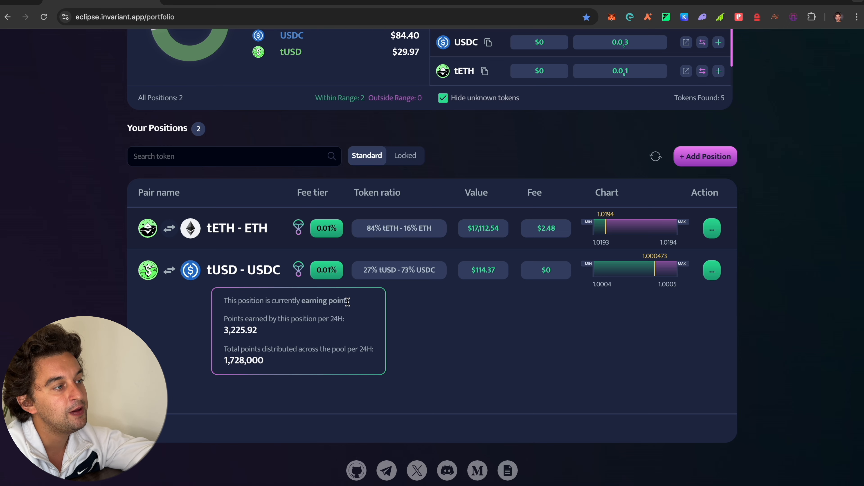
mouse_move(323, 275)
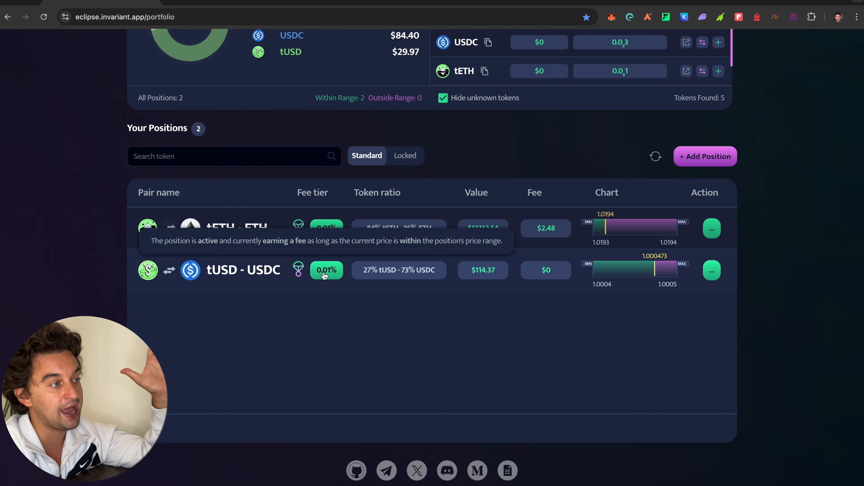
scroll(325, 276, "down", 1)
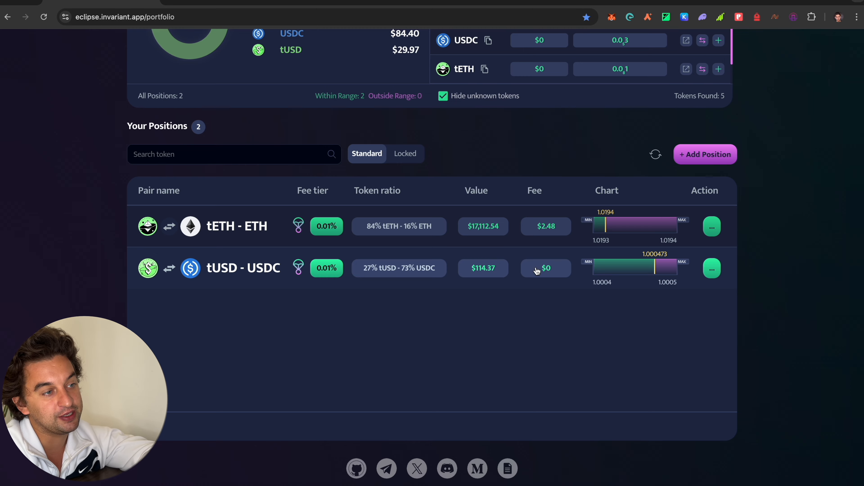
- Browse the popular liquidity pools to the tUSD-USDC pool and check the points progress and rewarded pools
scroll(609, 292, "up", 6)
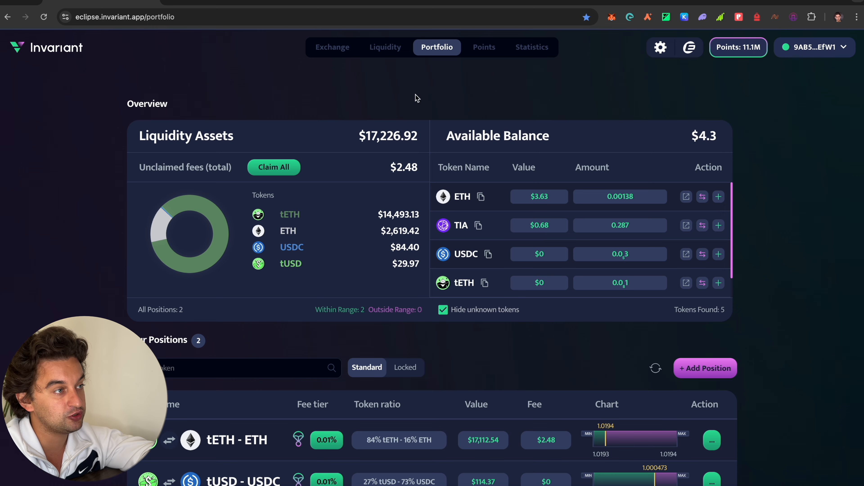
left_click(385, 47)
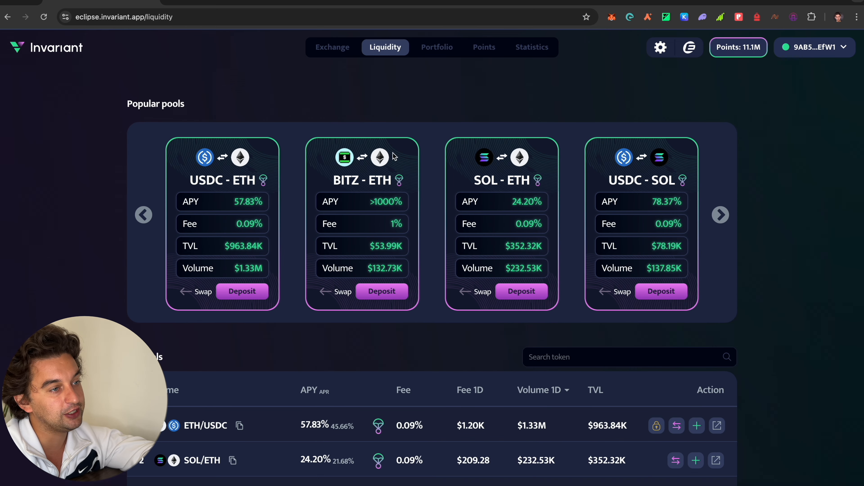
left_click(721, 214)
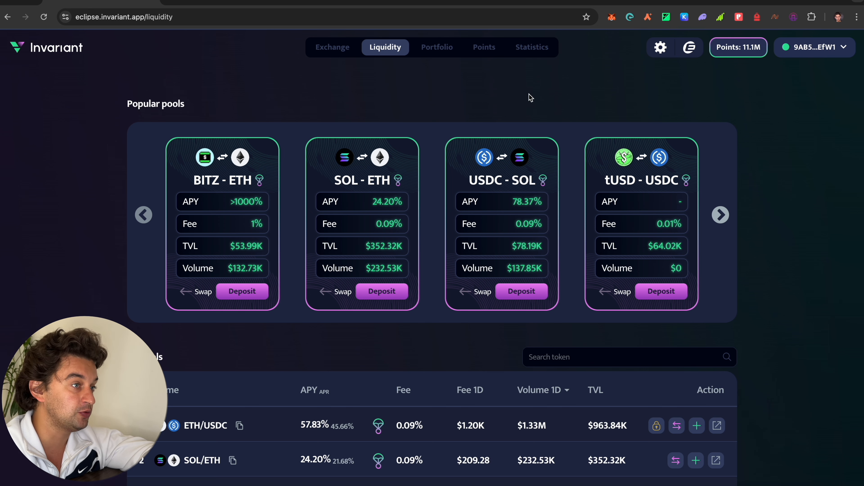
left_click(477, 47)
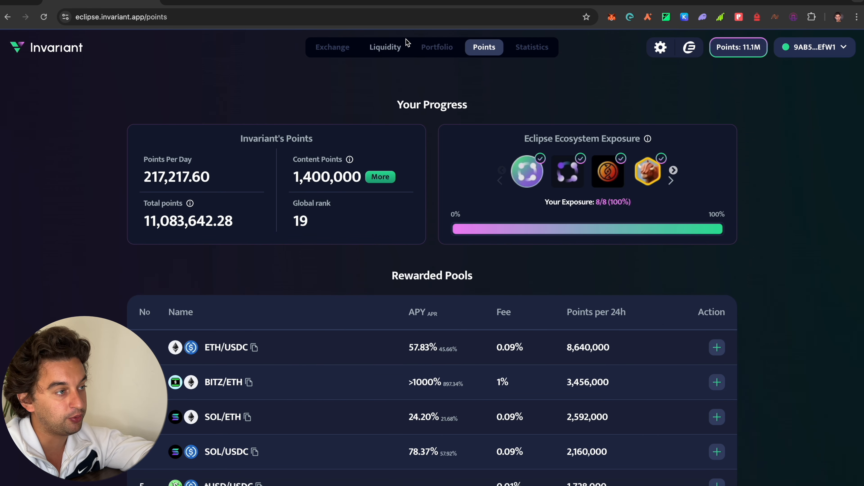
- Return to the portfolio and review the liquidity assets, available balance, and open positions
left_click(447, 53)
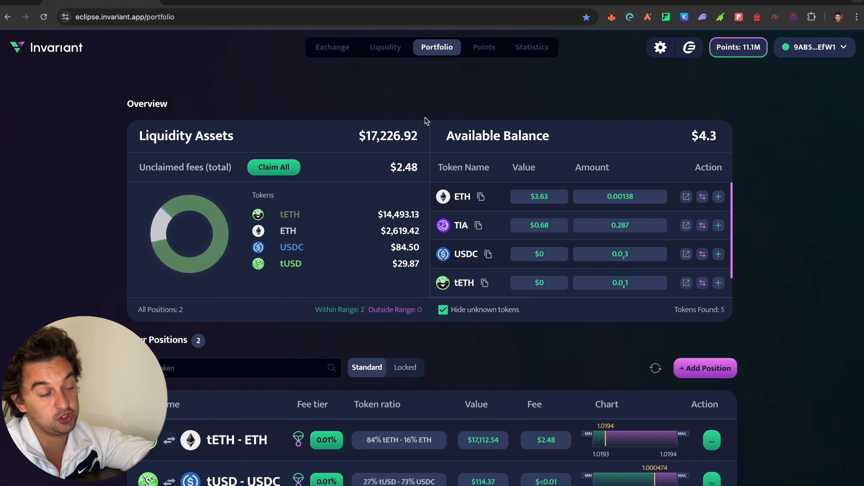
scroll(425, 123, "down", 3)
scroll(277, 330, "up", 3)
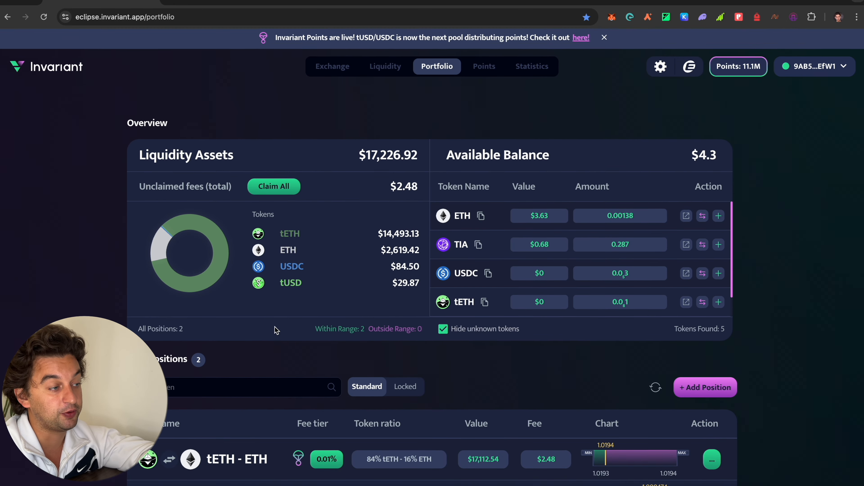
scroll(277, 330, "down", 1)
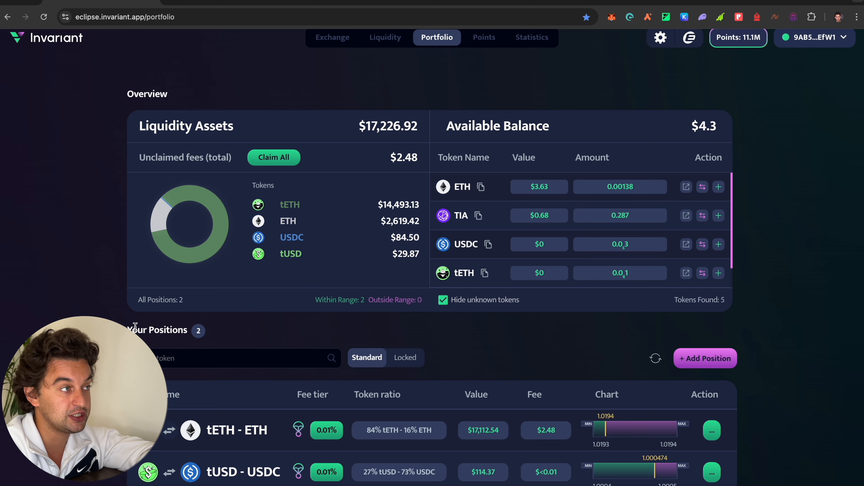
scroll(135, 327, "down", 1)
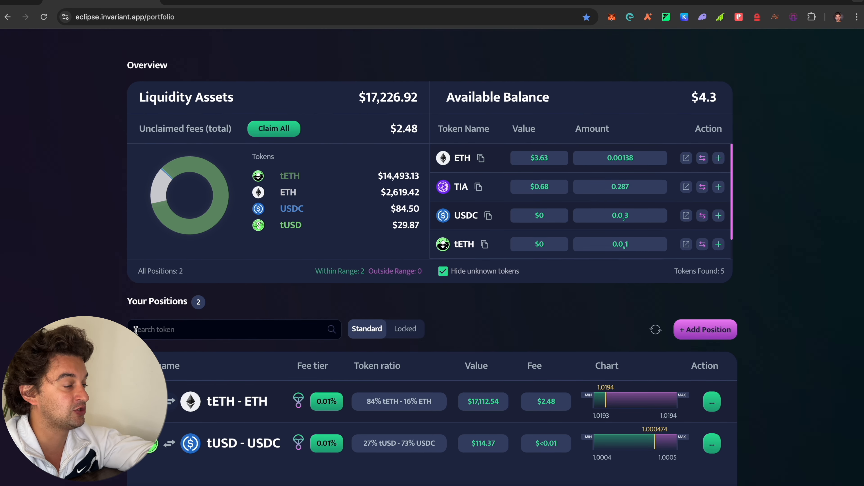